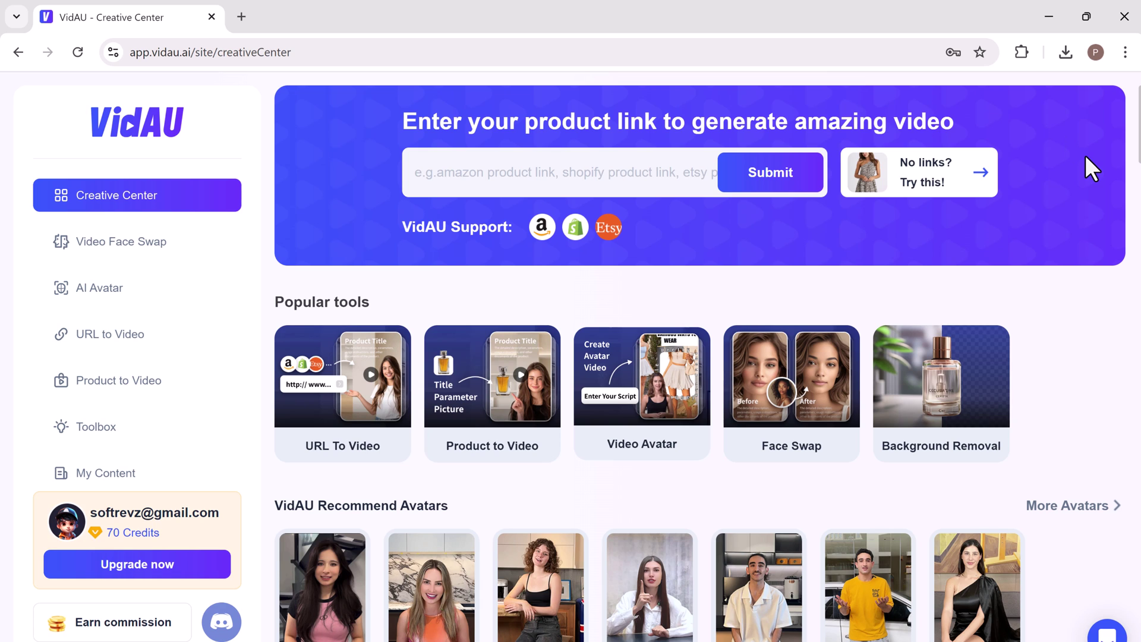
pyautogui.scroll(-3, 1106, 302)
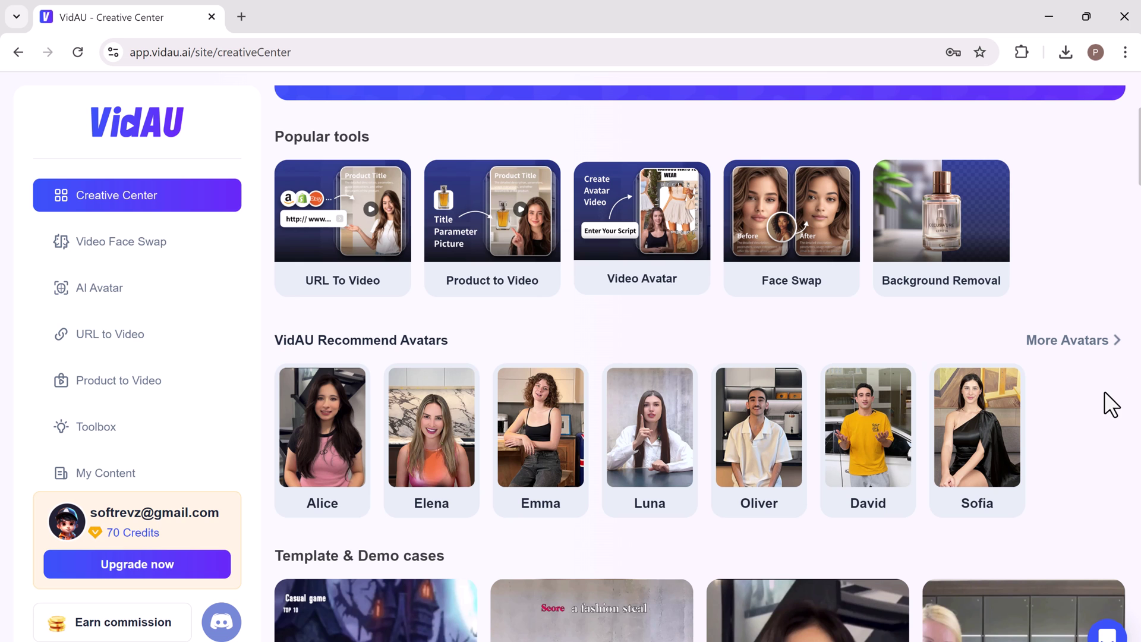
pyautogui.scroll(-3, 1035, 404)
pyautogui.scroll(-2, 1035, 404)
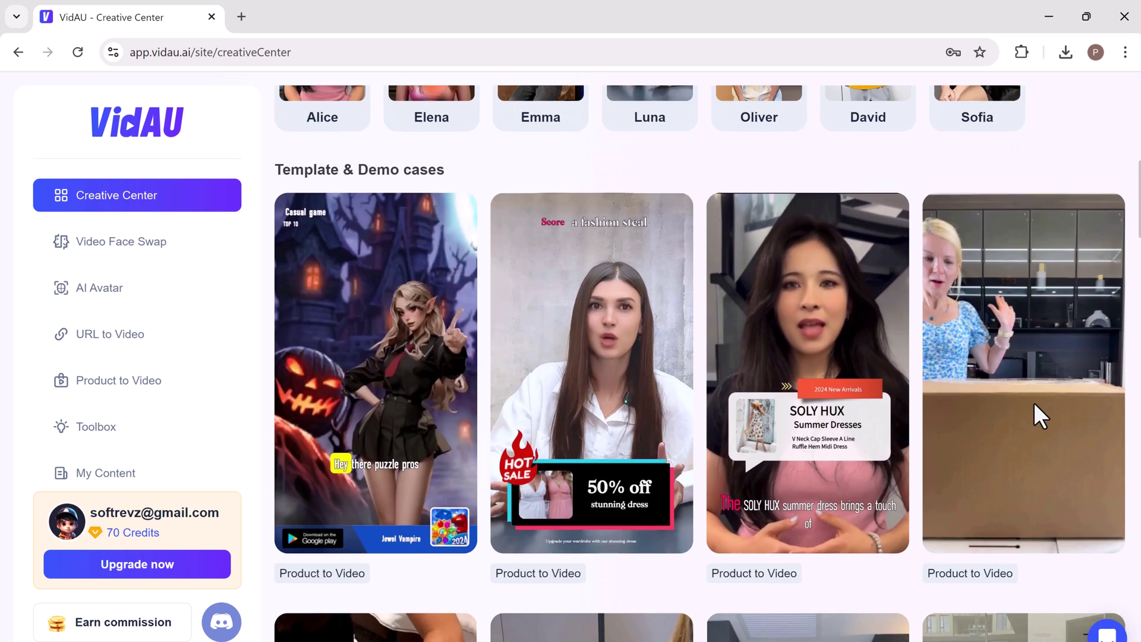
pyautogui.scroll(-4, 1034, 404)
pyautogui.scroll(-1, 1032, 403)
pyautogui.scroll(-2, 1034, 406)
pyautogui.scroll(2, 1033, 408)
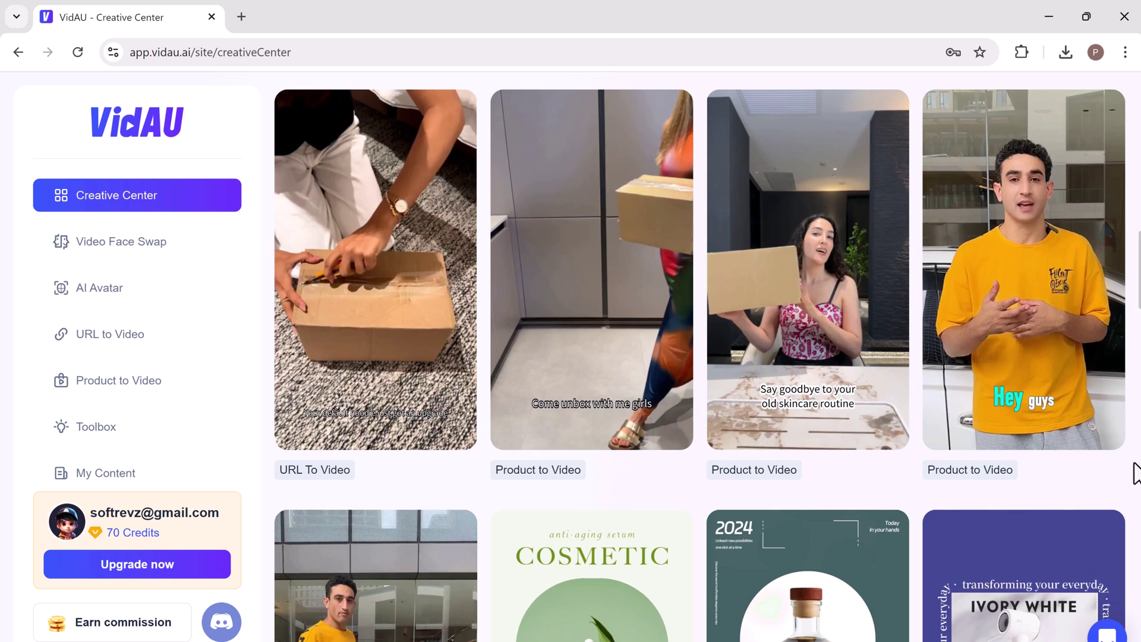
pyautogui.scroll(-4, 543, 469)
pyautogui.scroll(-3, 543, 466)
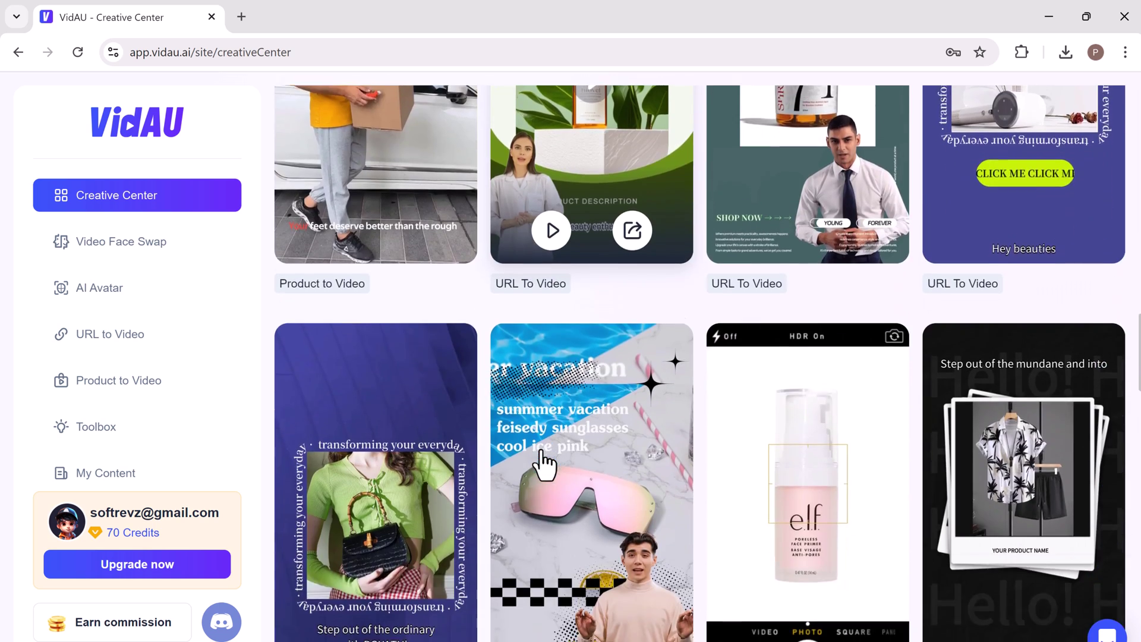
pyautogui.scroll(-2, 543, 464)
pyautogui.scroll(5, 543, 464)
pyautogui.scroll(5, 523, 374)
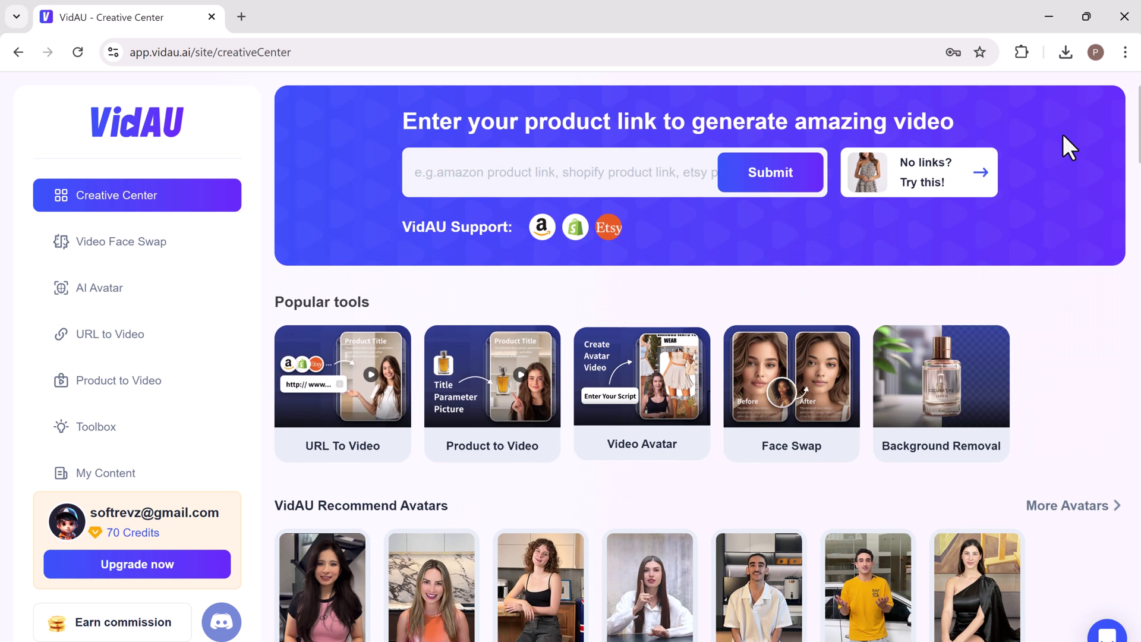
pyautogui.scroll(-2, 1112, 314)
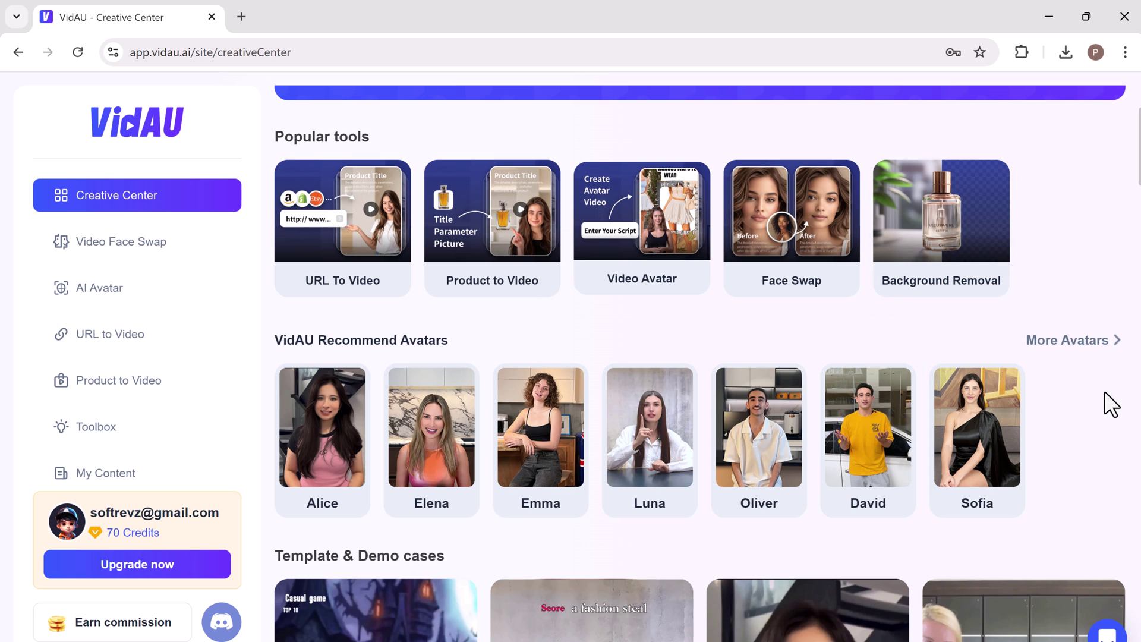
pyautogui.scroll(-1, 1034, 402)
pyautogui.scroll(-2, 1033, 403)
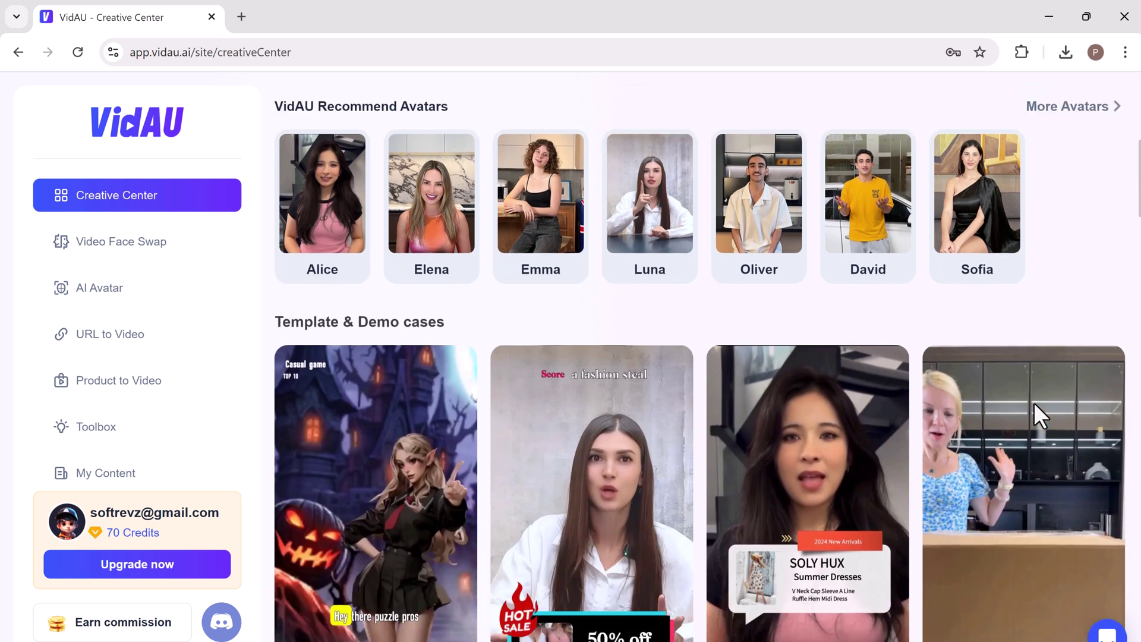
pyautogui.scroll(-2, 1034, 403)
pyautogui.scroll(-2, 1033, 402)
pyautogui.scroll(-4, 1034, 403)
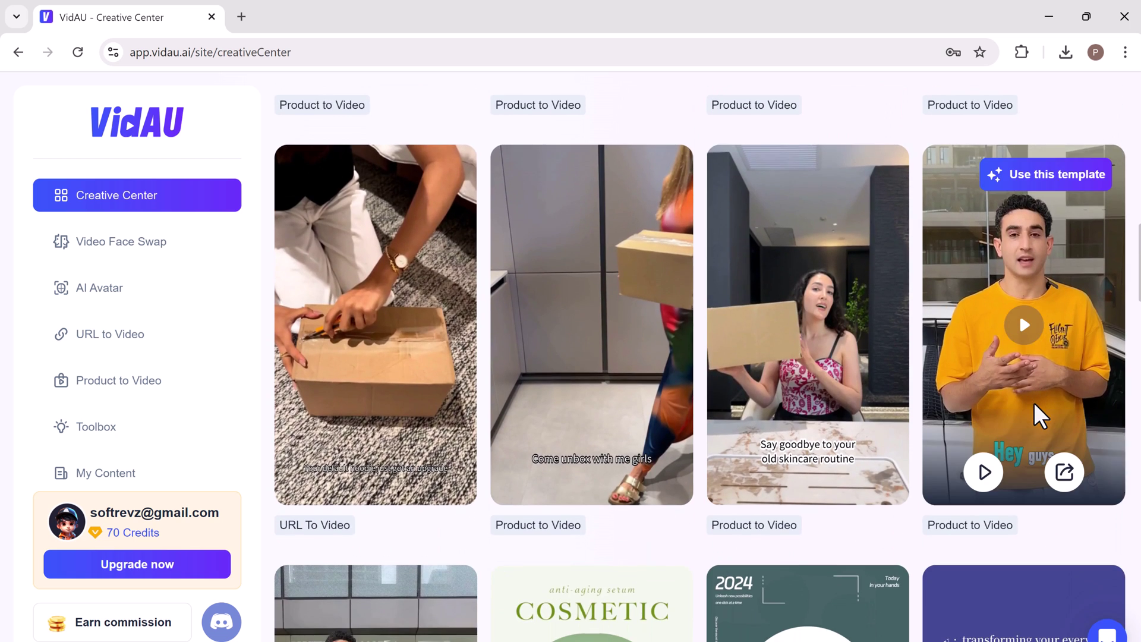
pyautogui.scroll(-1, 1037, 414)
pyautogui.scroll(-2, 1037, 415)
pyautogui.scroll(2, 1037, 414)
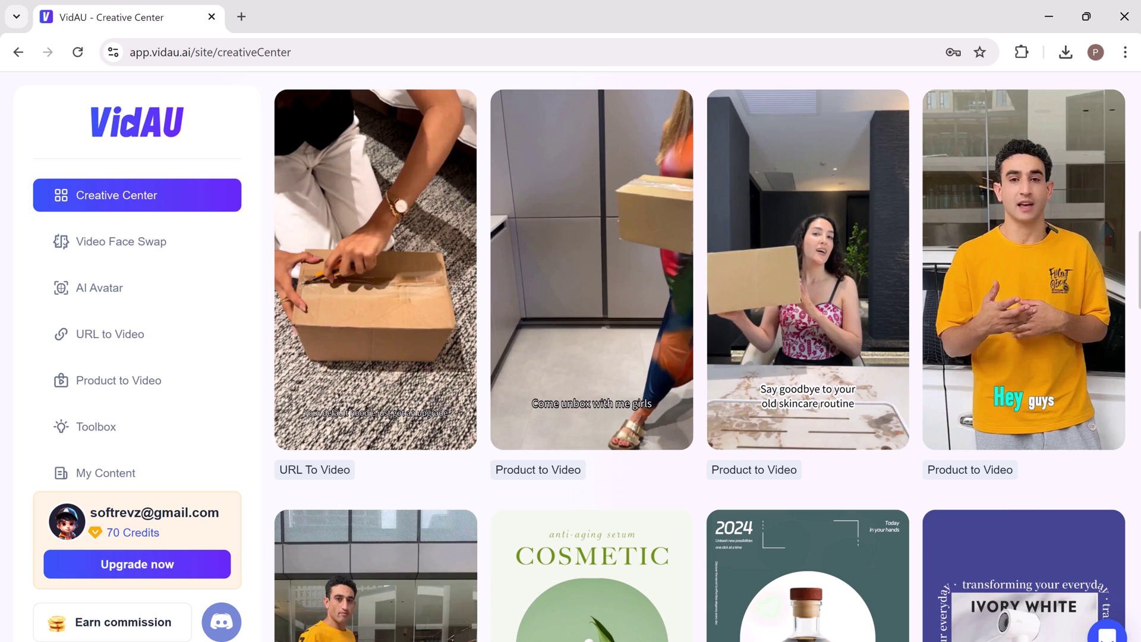
pyautogui.scroll(-2, 543, 465)
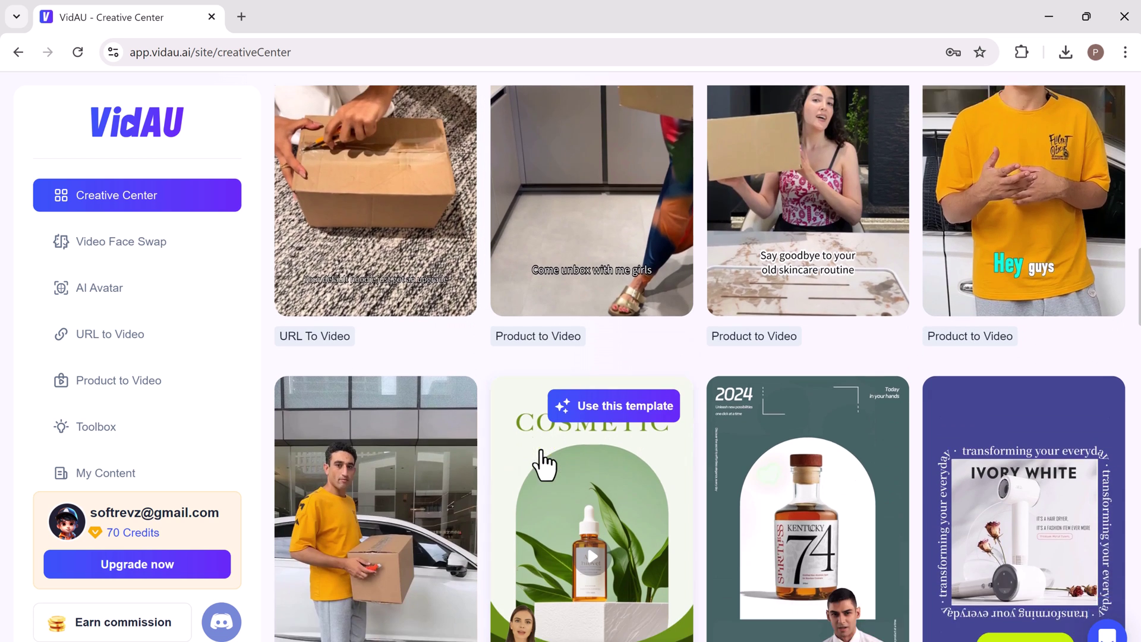
pyautogui.scroll(-5, 543, 464)
pyautogui.scroll(-1, 543, 465)
pyautogui.scroll(-2, 542, 464)
pyautogui.scroll(3, 542, 450)
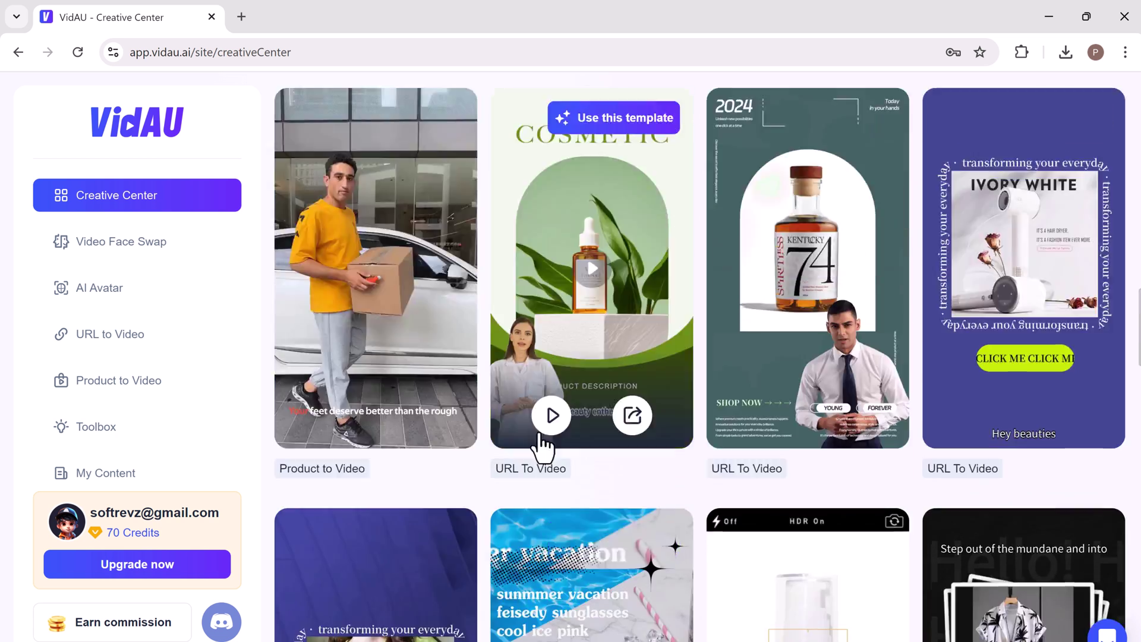
pyautogui.scroll(5, 530, 356)
pyautogui.scroll(1, 521, 257)
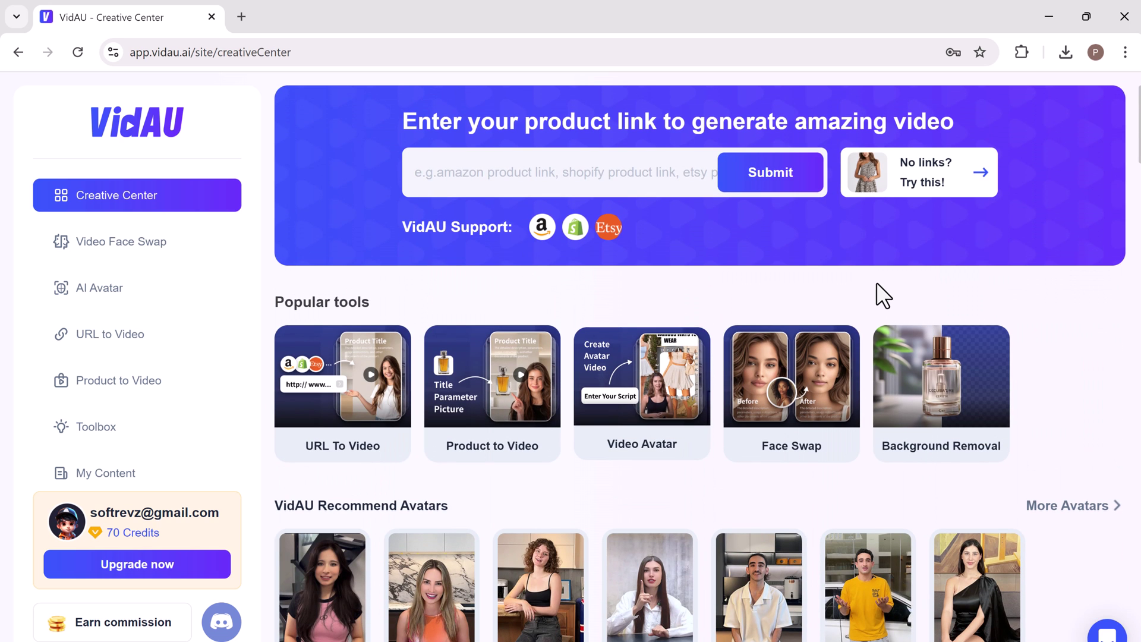
# Open the Video Face Swap tool from the Face Swap card under Popular tools
pyautogui.click(806, 449)
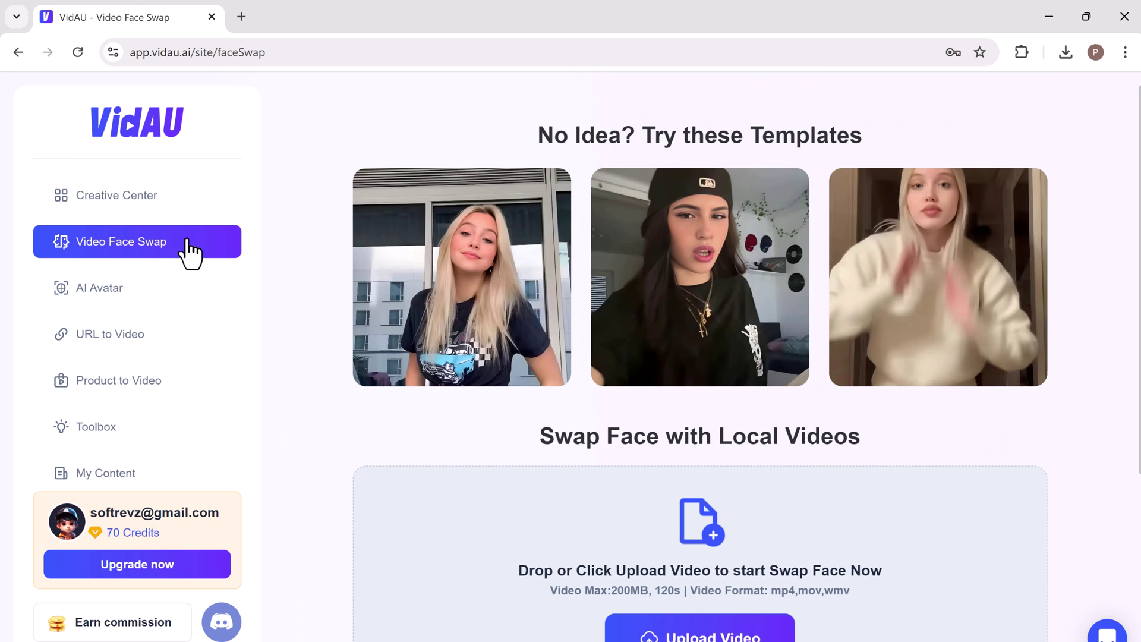
pyautogui.moveTo(938, 278)
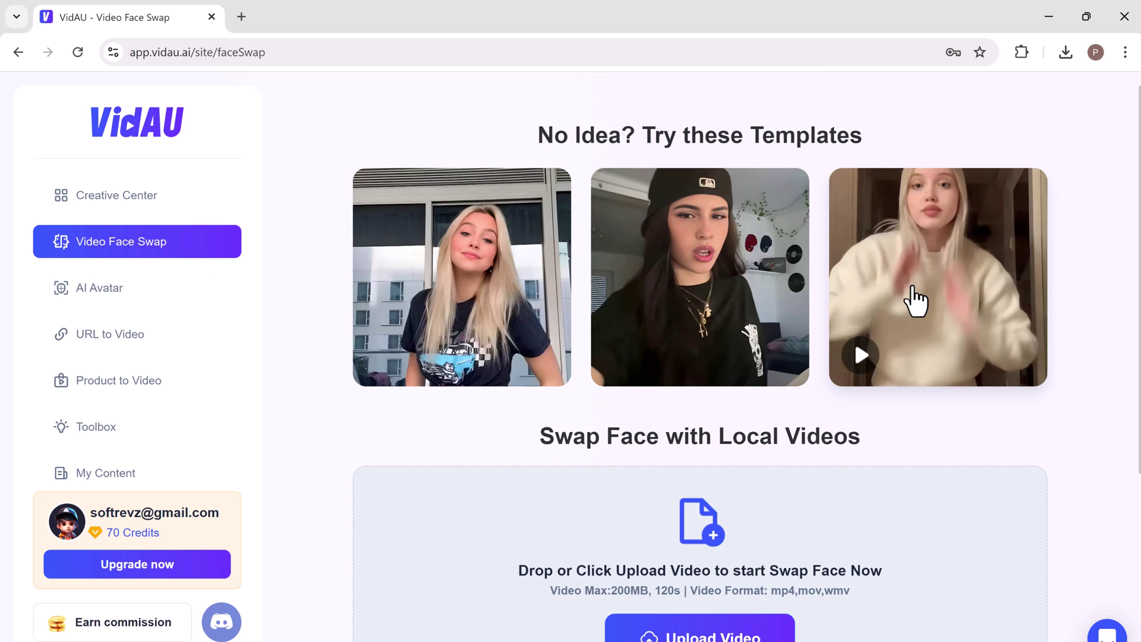
# Choose the cap-wearing woman's template, assign the blonde face to Face 1, and start generation
pyautogui.click(662, 301)
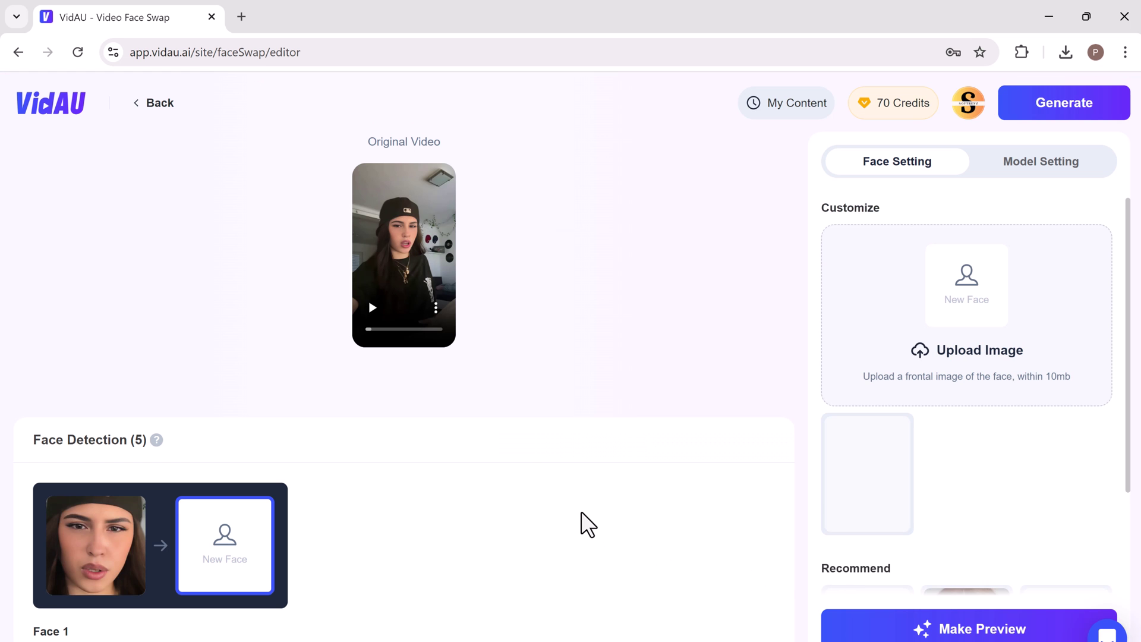
pyautogui.scroll(-1, 869, 481)
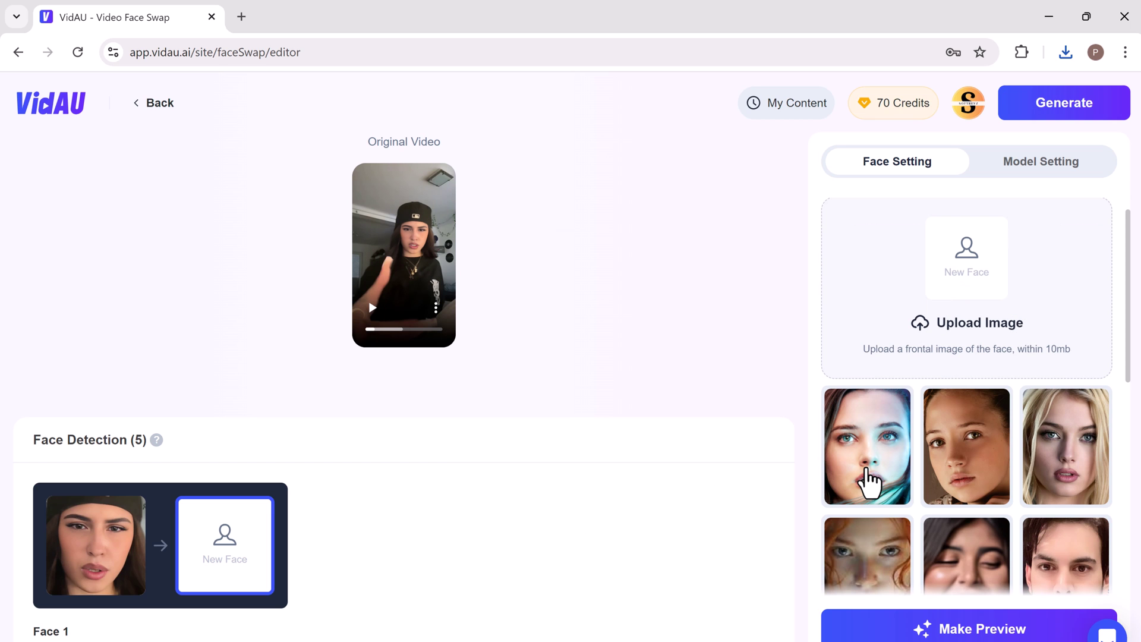
pyautogui.click(1082, 468)
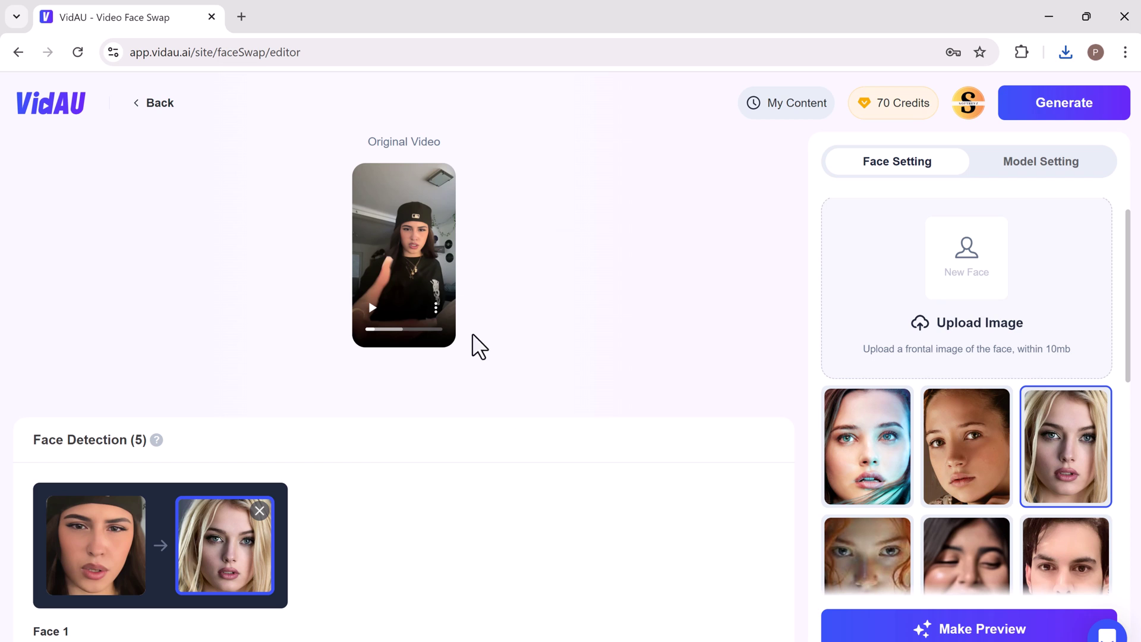
pyautogui.scroll(-1, 1017, 515)
pyautogui.scroll(2, 1017, 515)
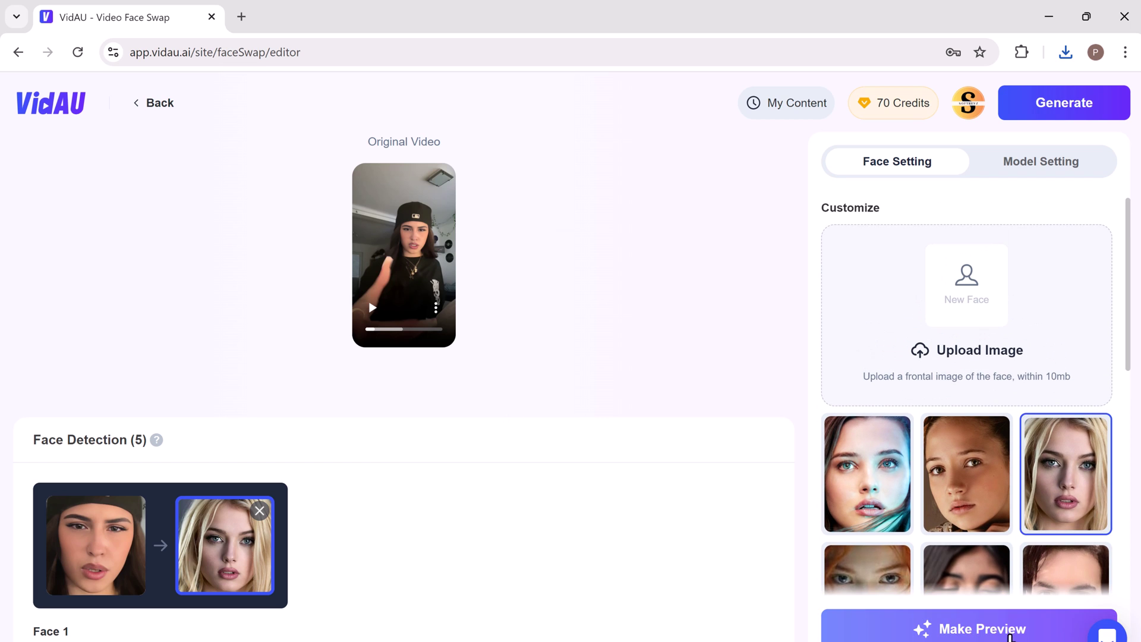
pyautogui.click(1053, 105)
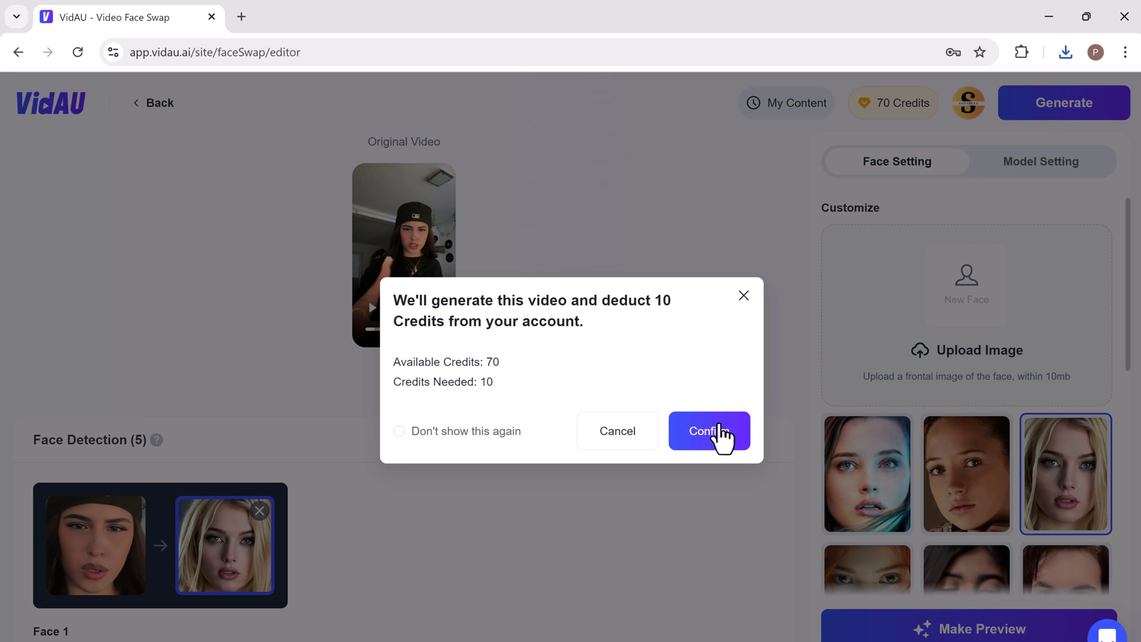
# Confirm the 10-credit generation and compare the original and face-swapped videos by playing each
pyautogui.click(721, 434)
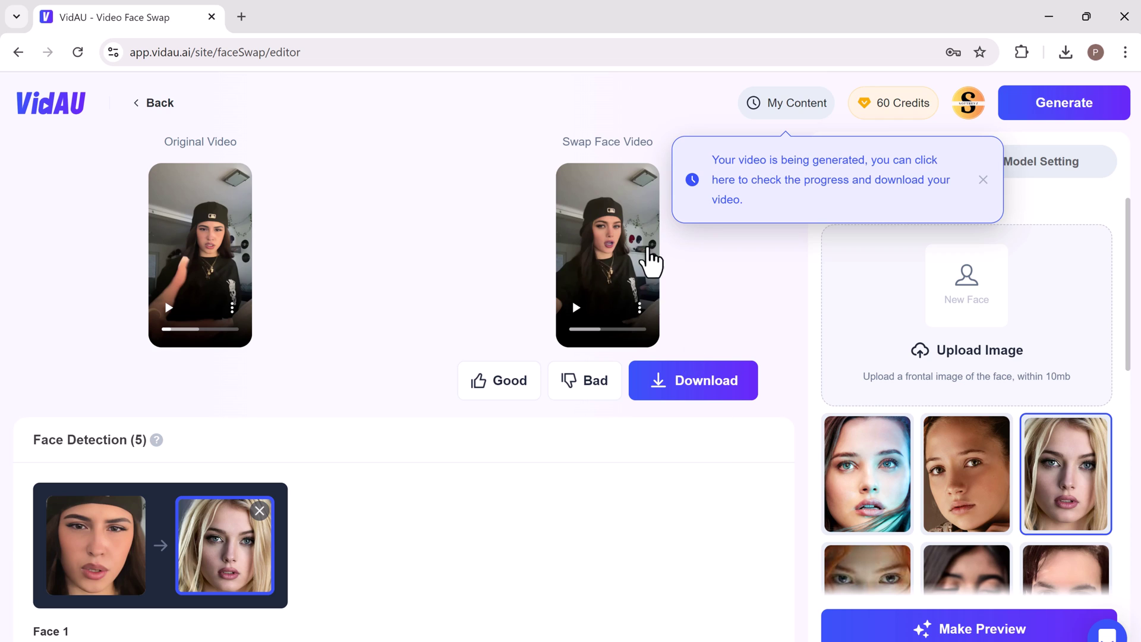
pyautogui.click(167, 313)
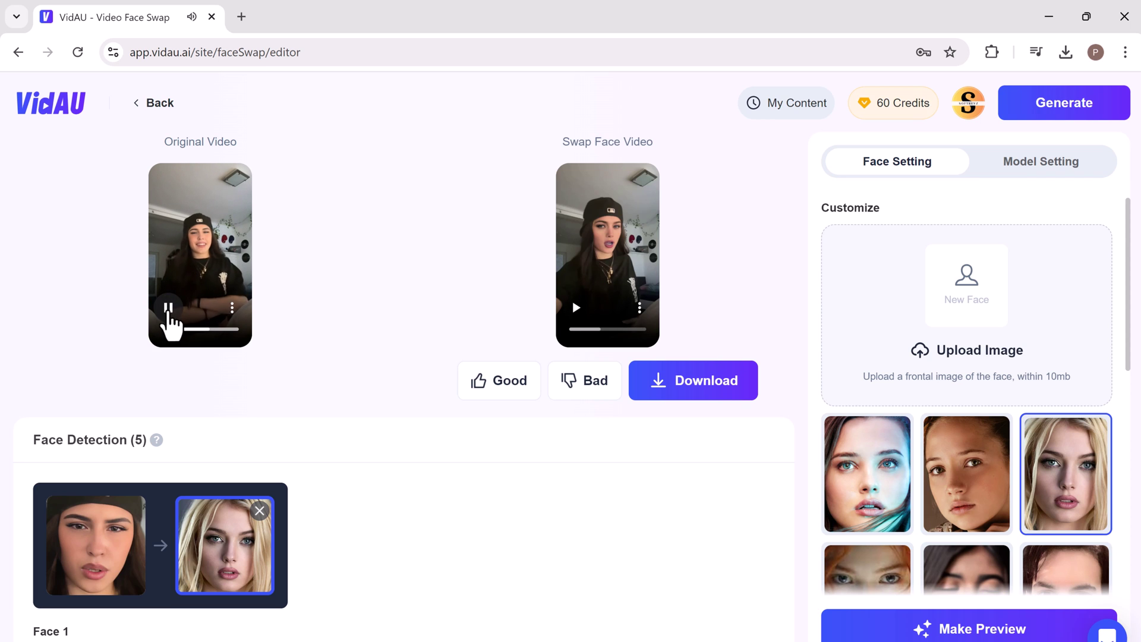
pyautogui.click(169, 308)
pyautogui.click(575, 312)
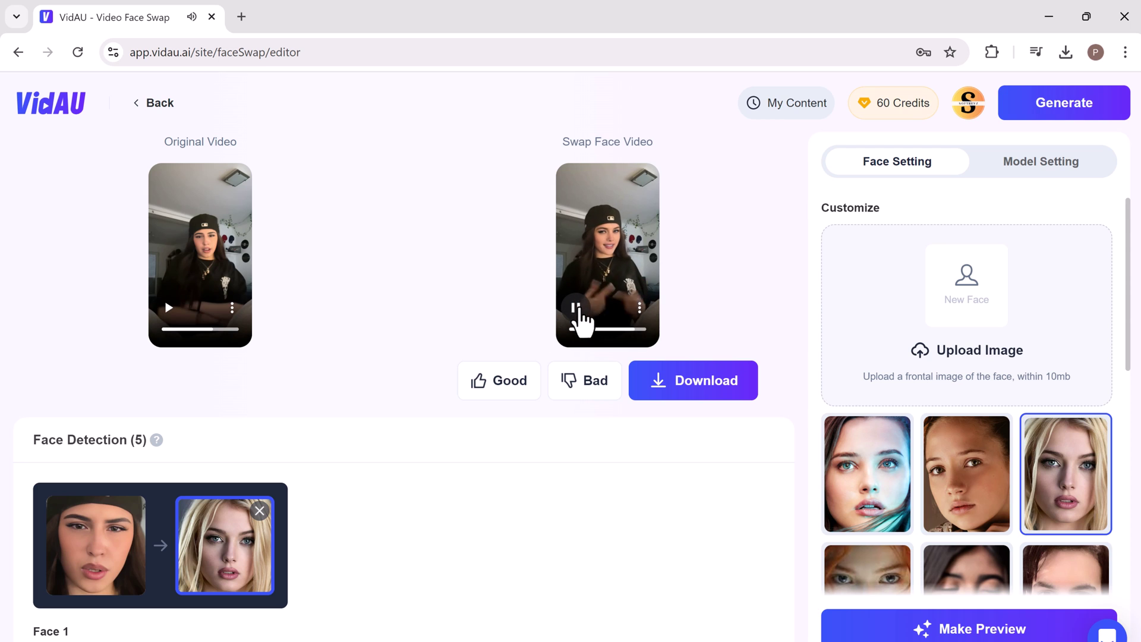
pyautogui.click(576, 309)
# Download the face-swapped video, close the media player, and return to the Video Face Swap landing page
pyautogui.click(714, 388)
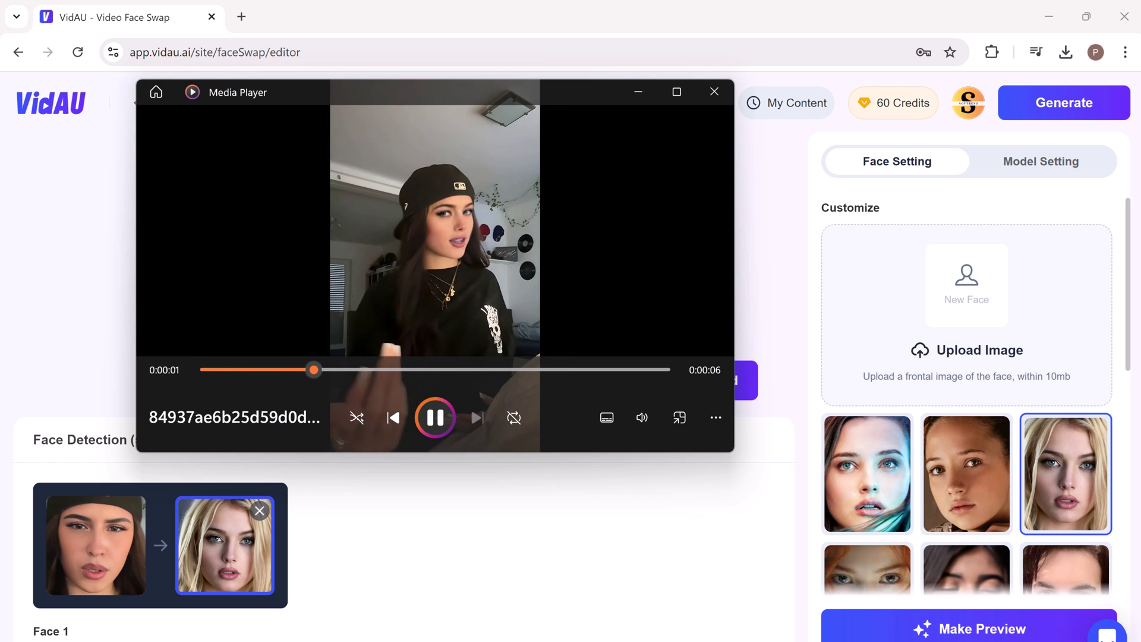
pyautogui.click(714, 91)
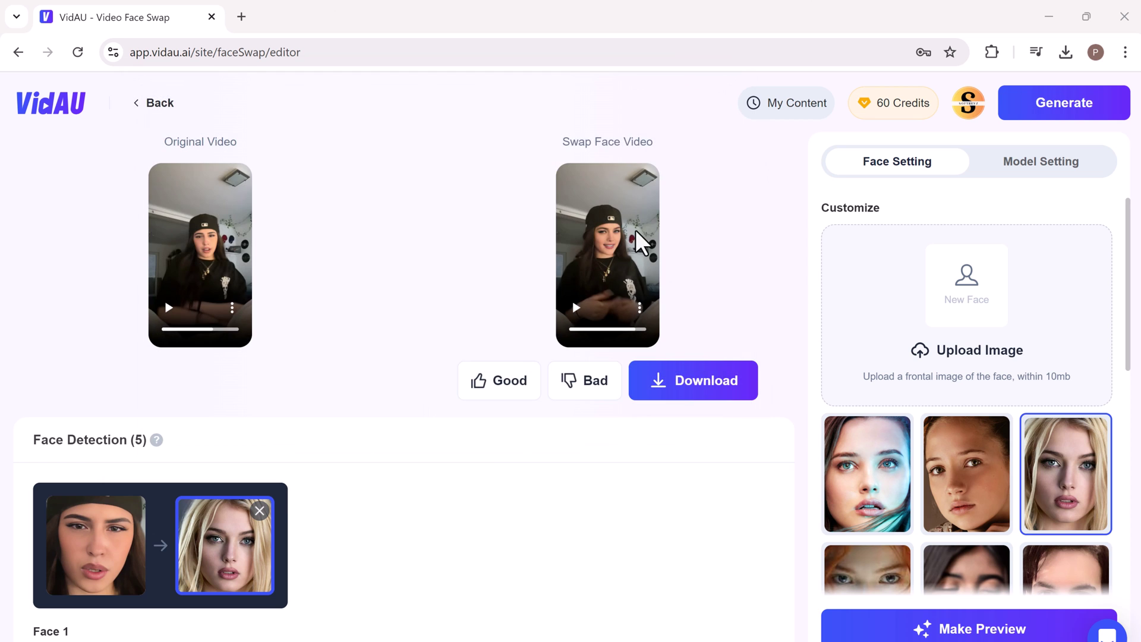
pyautogui.click(18, 52)
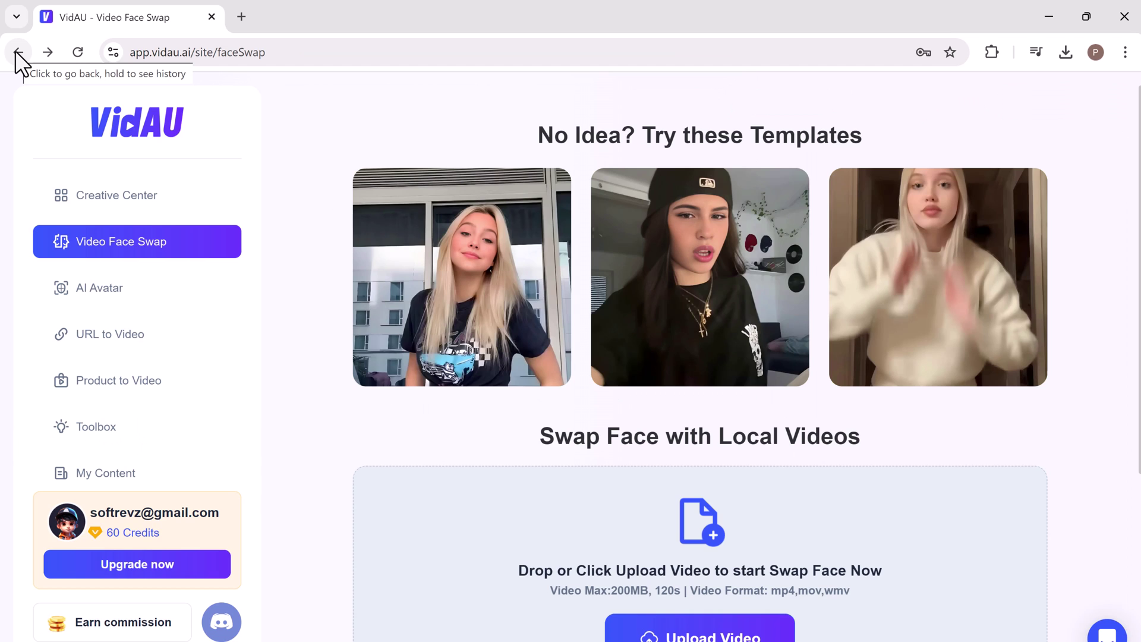
# Go to the AI Avatar page from the sidebar
pyautogui.click(152, 306)
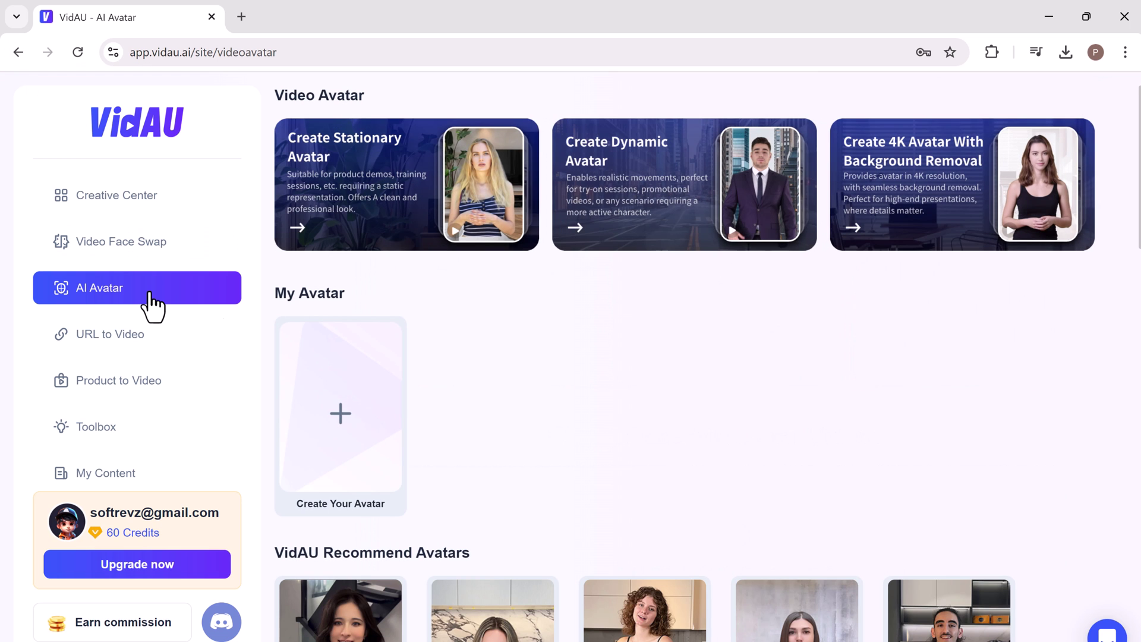
pyautogui.scroll(-1, 527, 428)
pyautogui.scroll(-1, 535, 433)
pyautogui.scroll(-2, 662, 402)
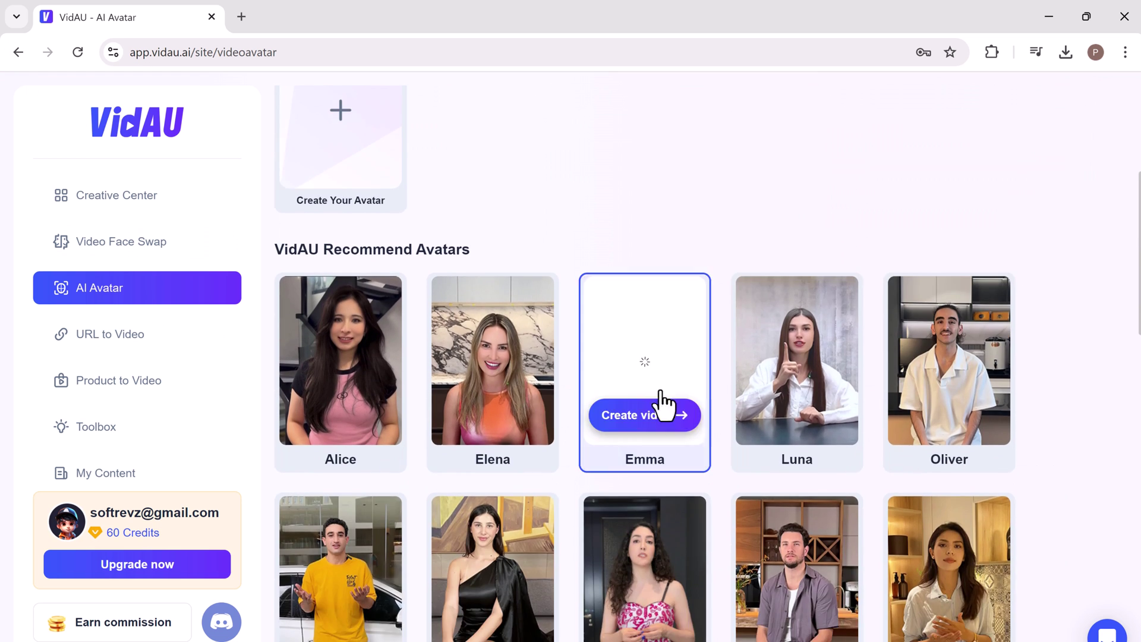
pyautogui.moveTo(948, 361)
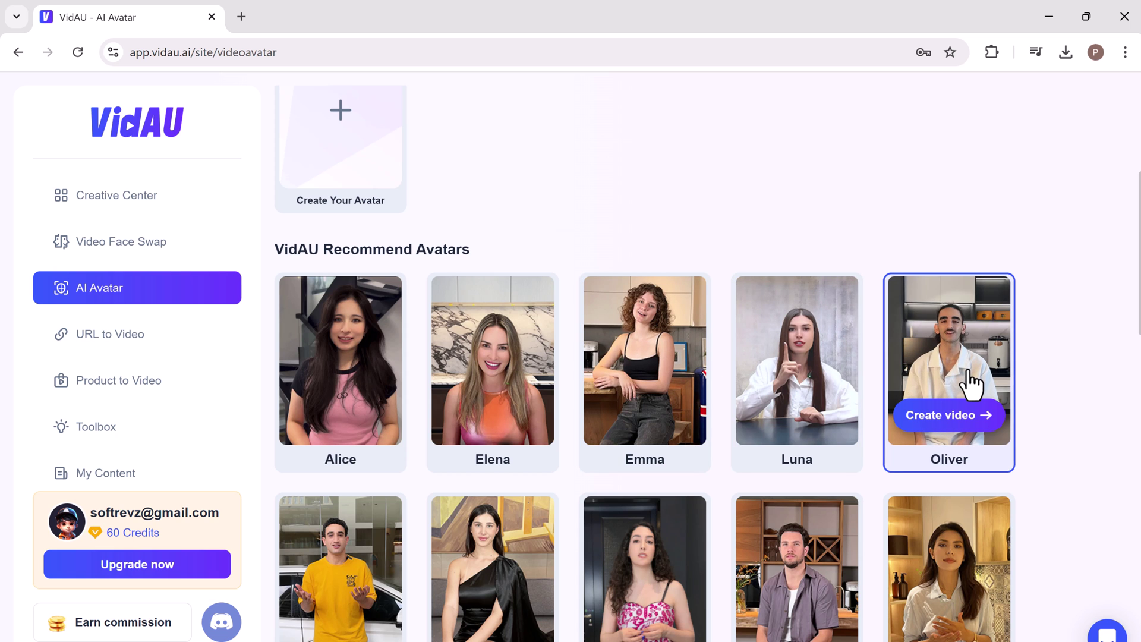
pyautogui.scroll(-1, 978, 384)
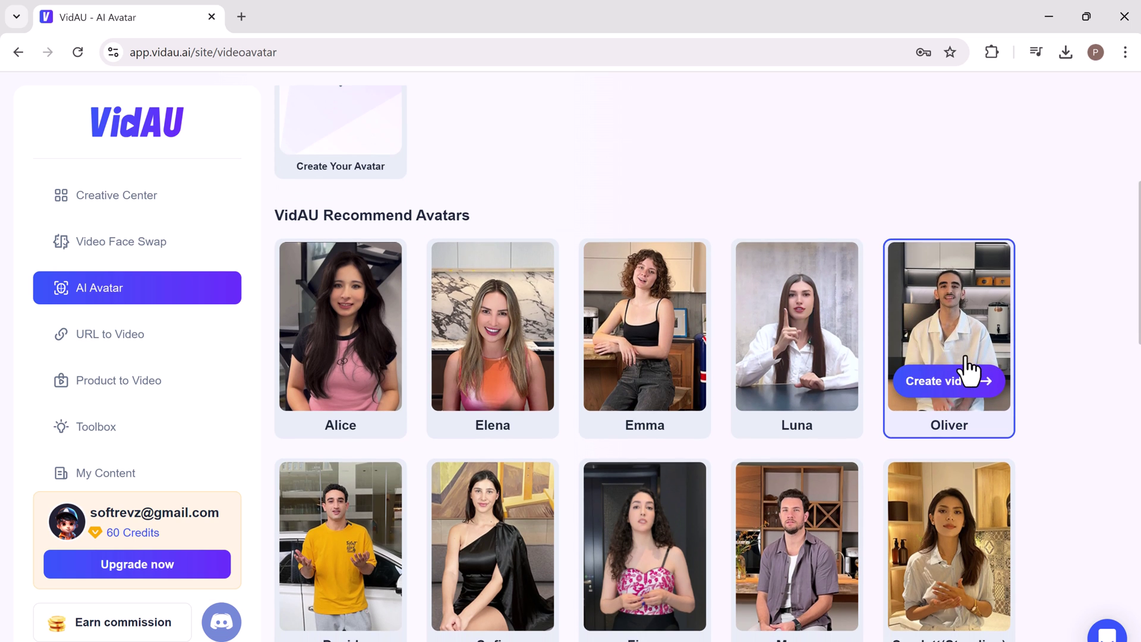
pyautogui.scroll(-1, 972, 378)
pyautogui.moveTo(644, 547)
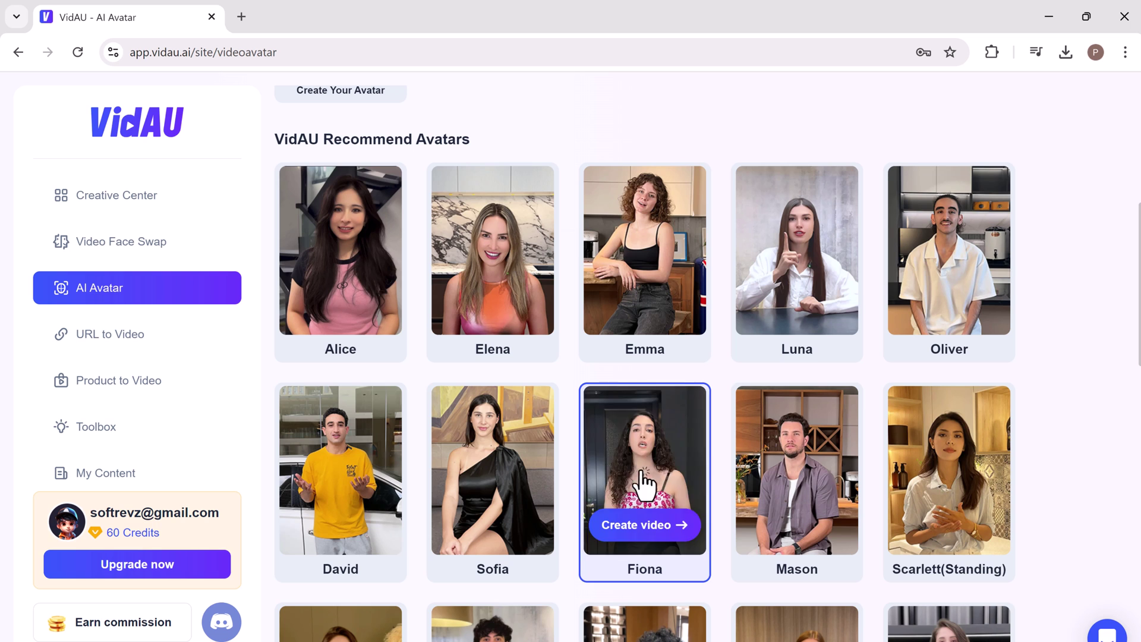
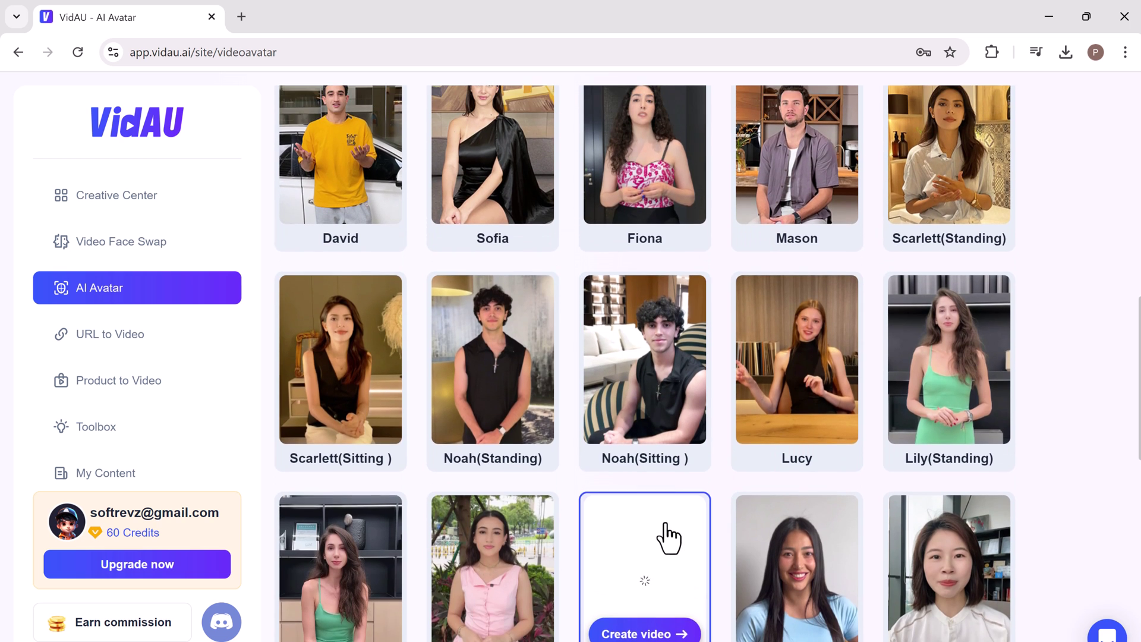
# Create a Fiona avatar video with English as the language and generate the draft
pyautogui.click(645, 387)
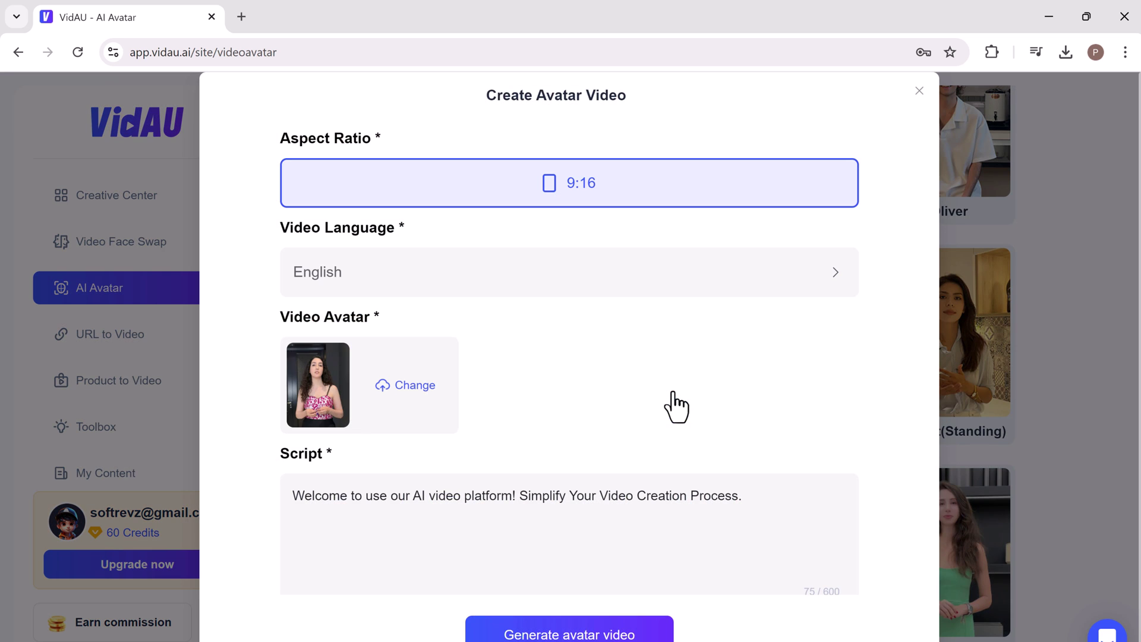
pyautogui.click(687, 282)
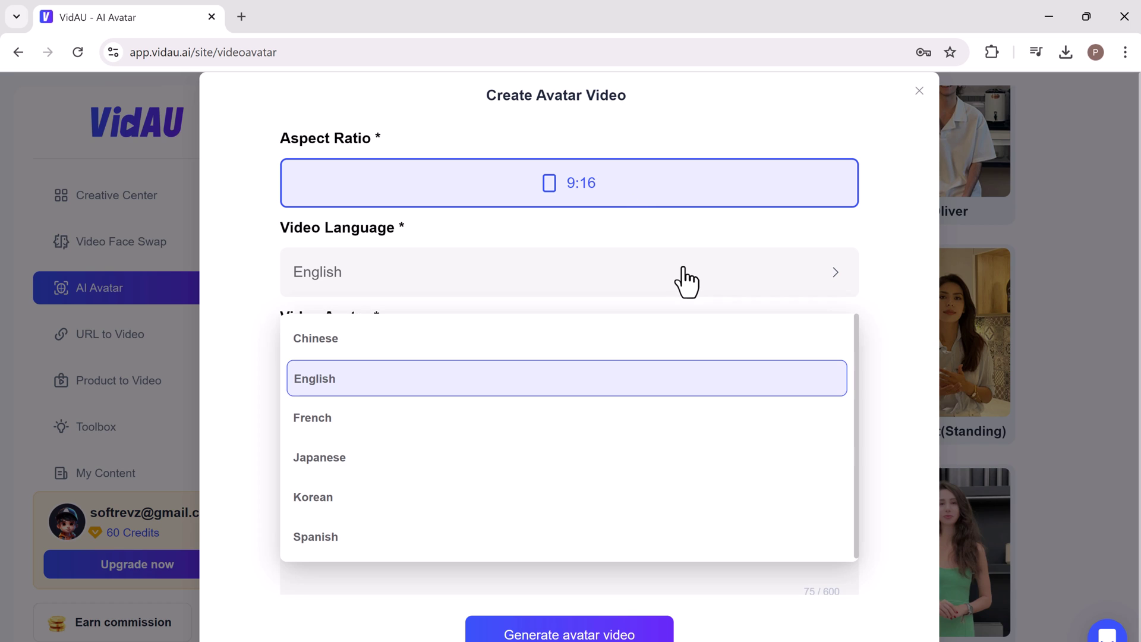
pyautogui.click(562, 376)
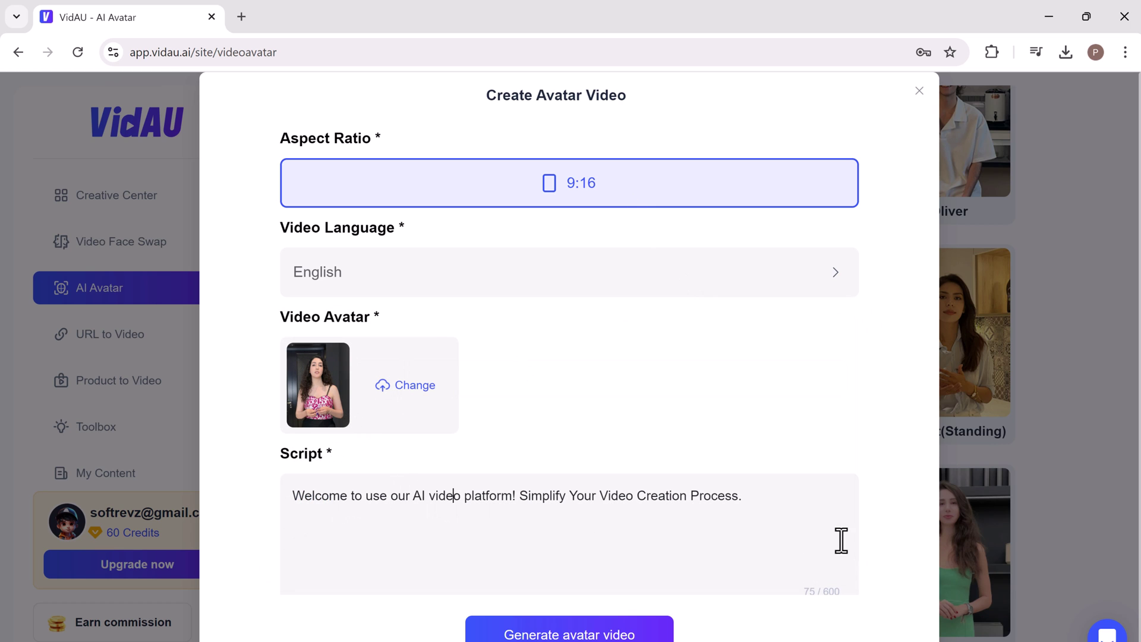
pyautogui.click(615, 634)
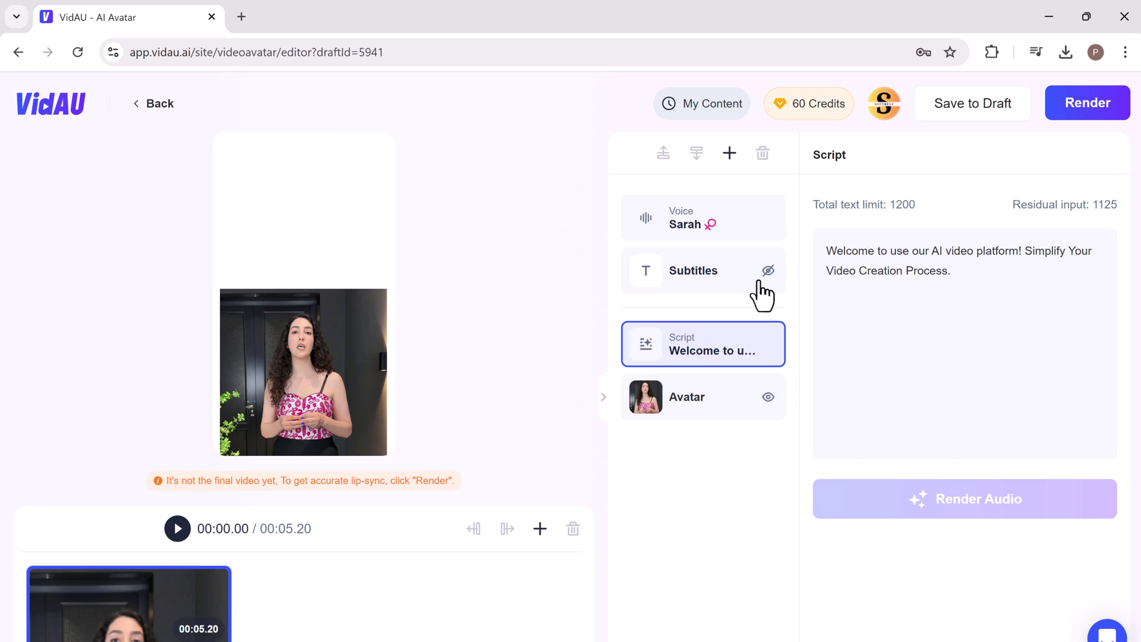
# Inspect the Voice, Subtitles, Script and Avatar layers, then render the video for 25 credits
pyautogui.click(751, 239)
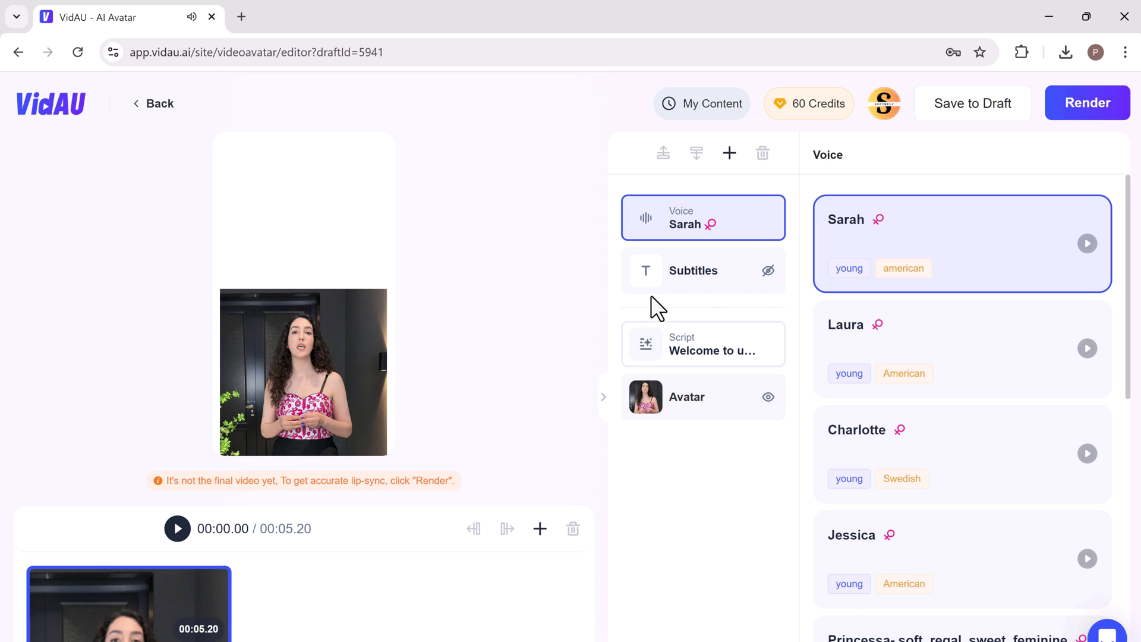
pyautogui.click(704, 290)
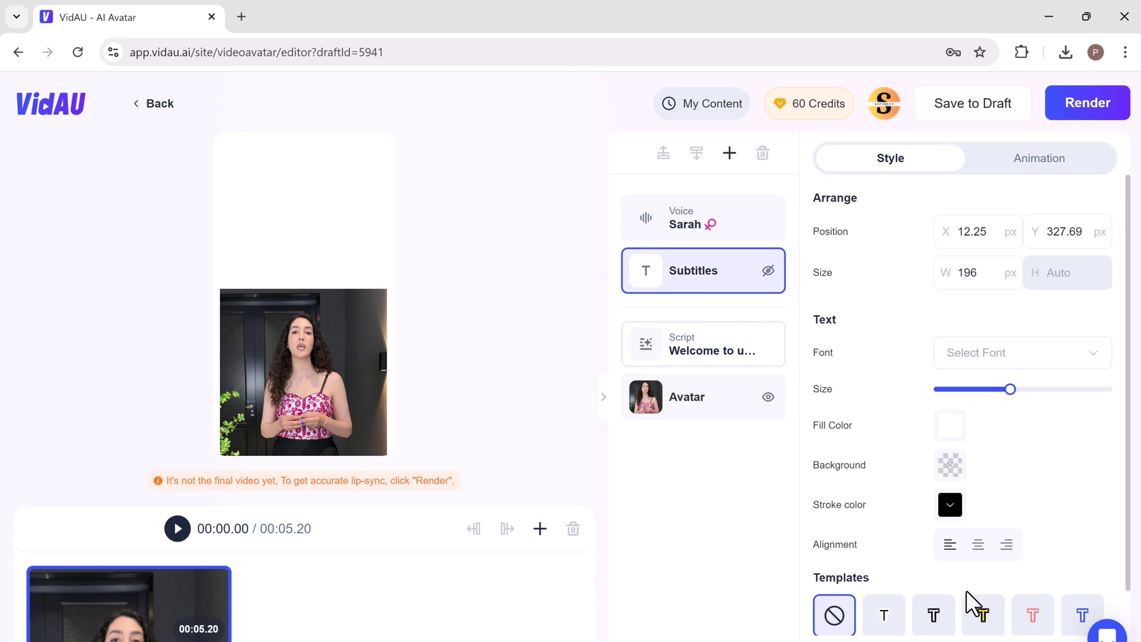
pyautogui.click(698, 357)
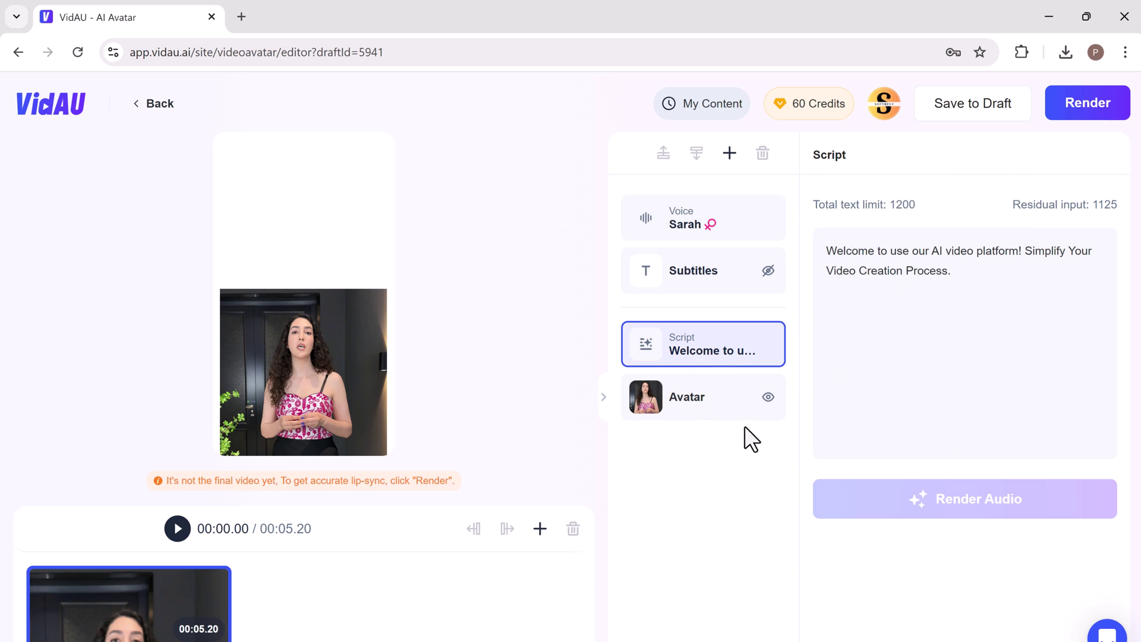
pyautogui.click(301, 308)
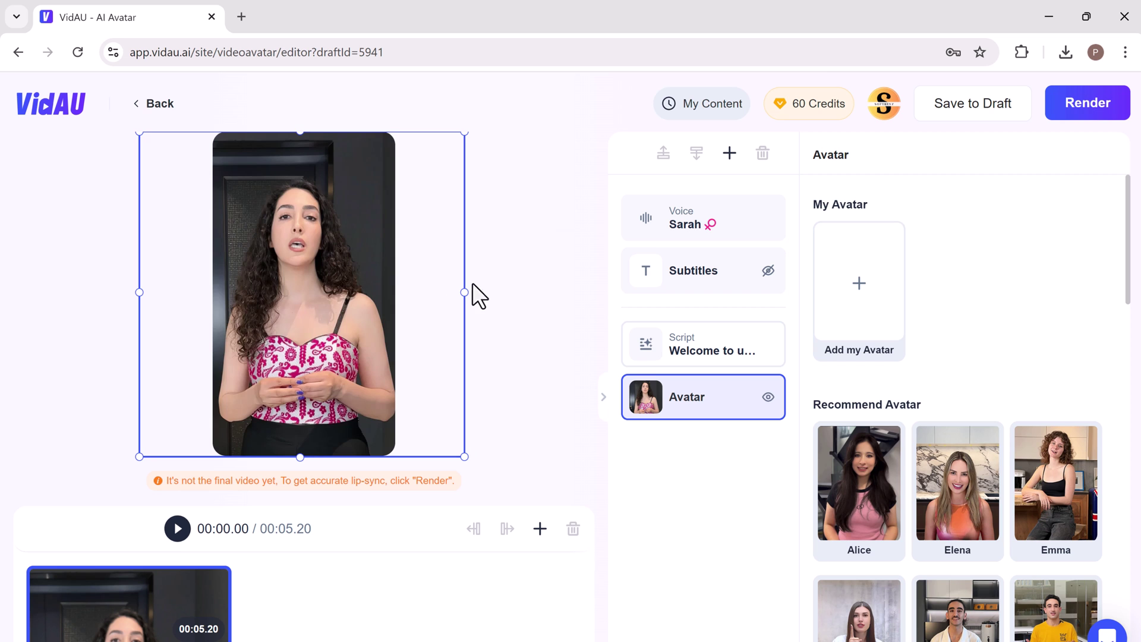
pyautogui.click(1087, 126)
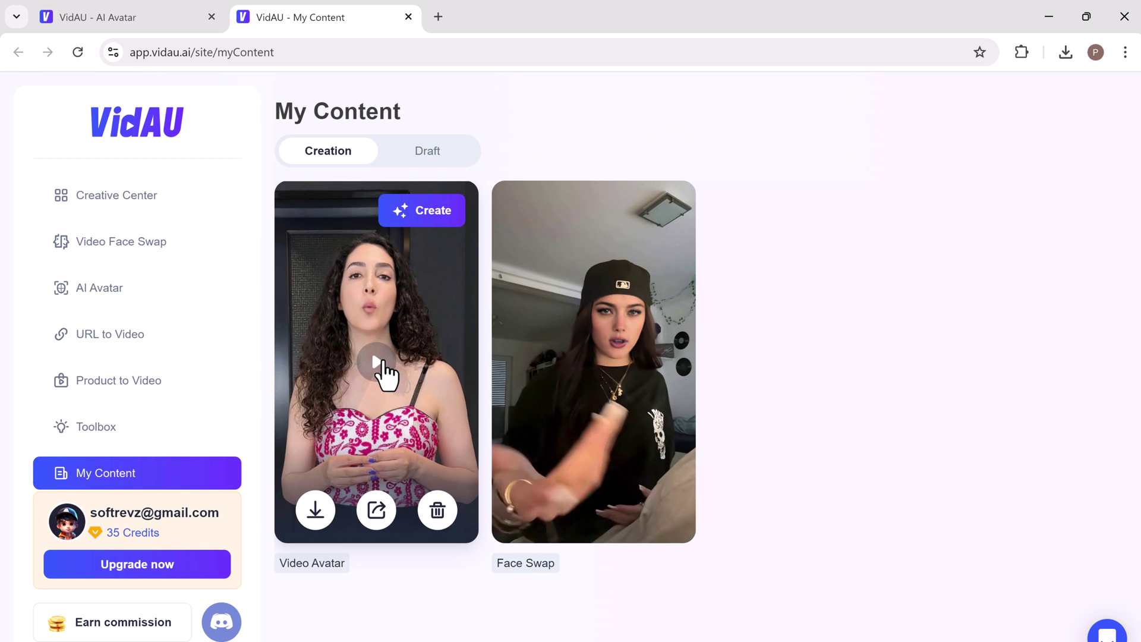
# Play the rendered Video Avatar clip from My Content in the preview player
pyautogui.click(381, 361)
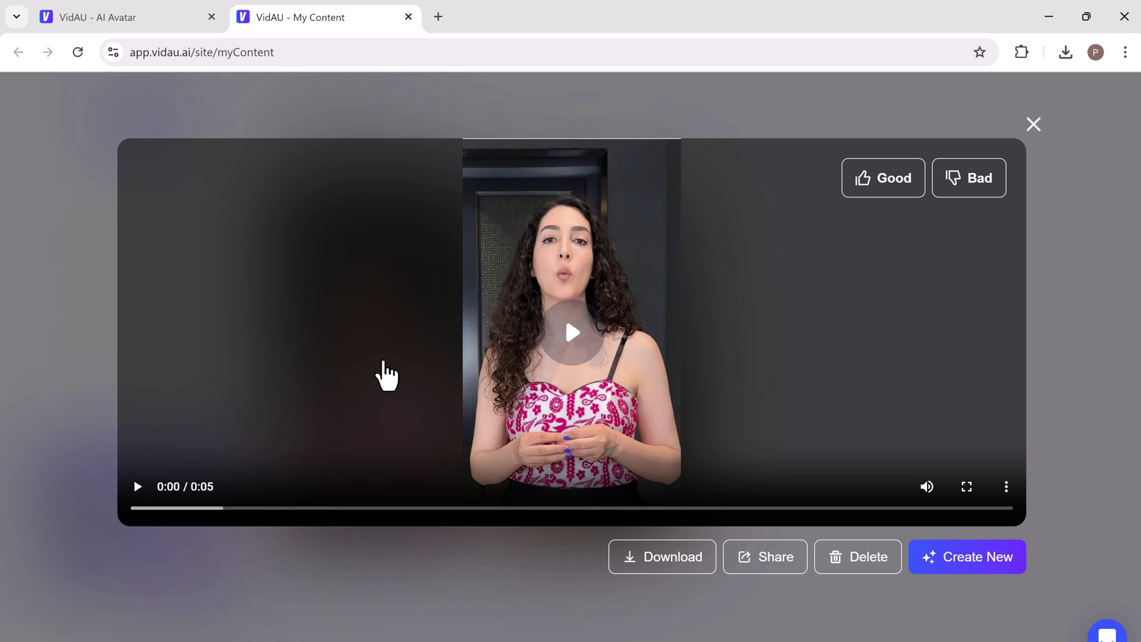
pyautogui.click(138, 487)
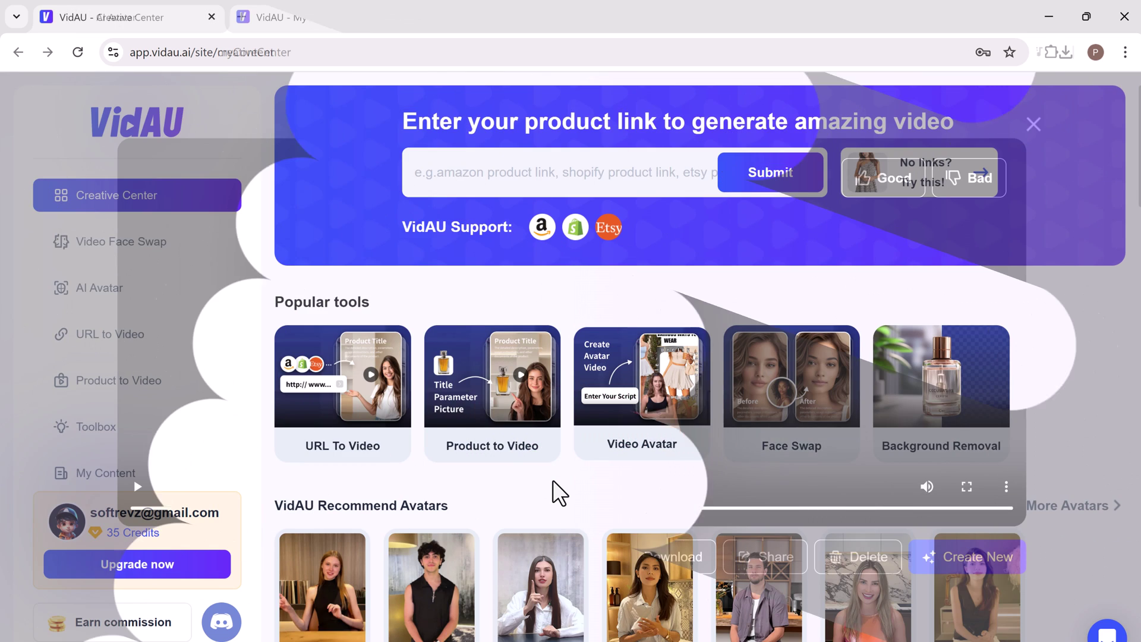
pyautogui.scroll(-2, 552, 479)
pyautogui.scroll(-3, 553, 480)
pyautogui.scroll(-1, 553, 480)
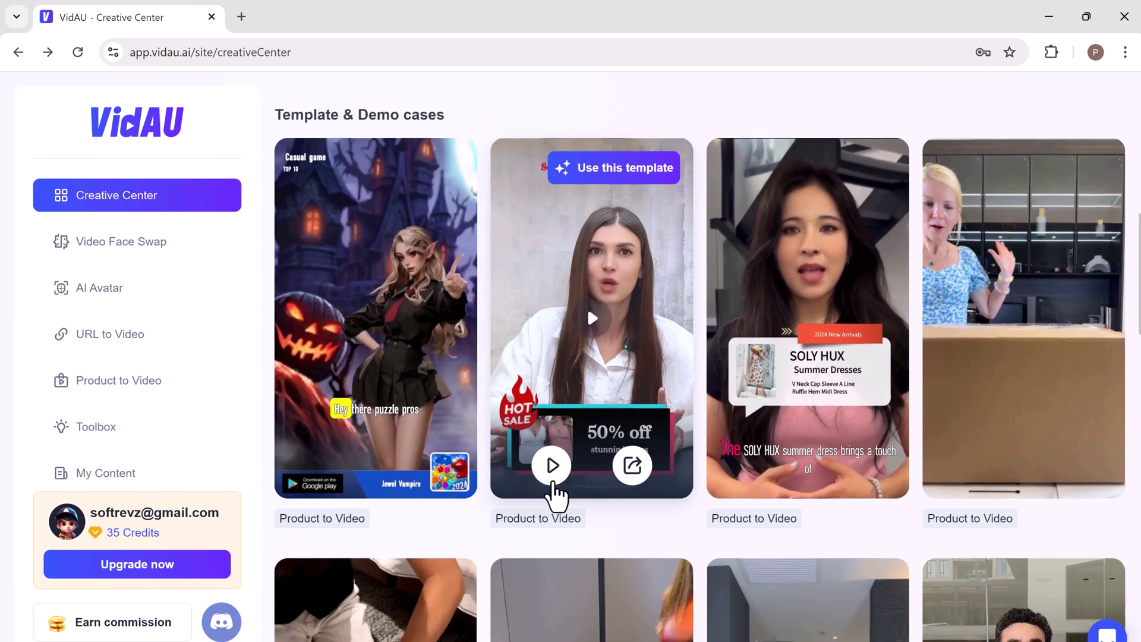
pyautogui.scroll(-1, 669, 447)
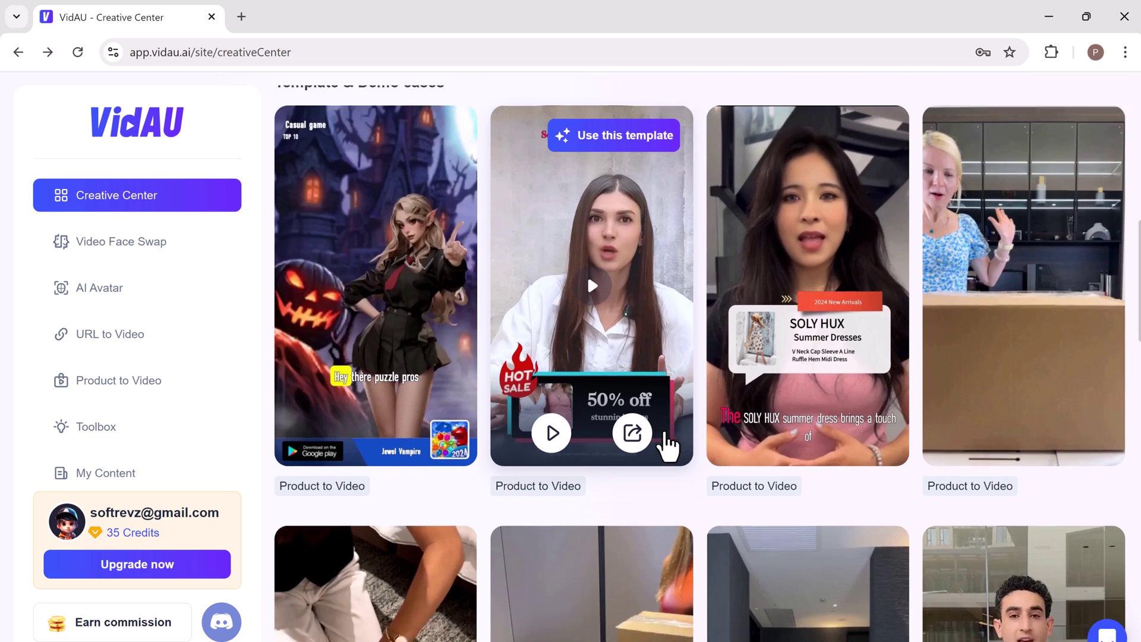
pyautogui.scroll(-3, 669, 446)
pyautogui.scroll(-3, 670, 447)
pyautogui.scroll(-4, 669, 444)
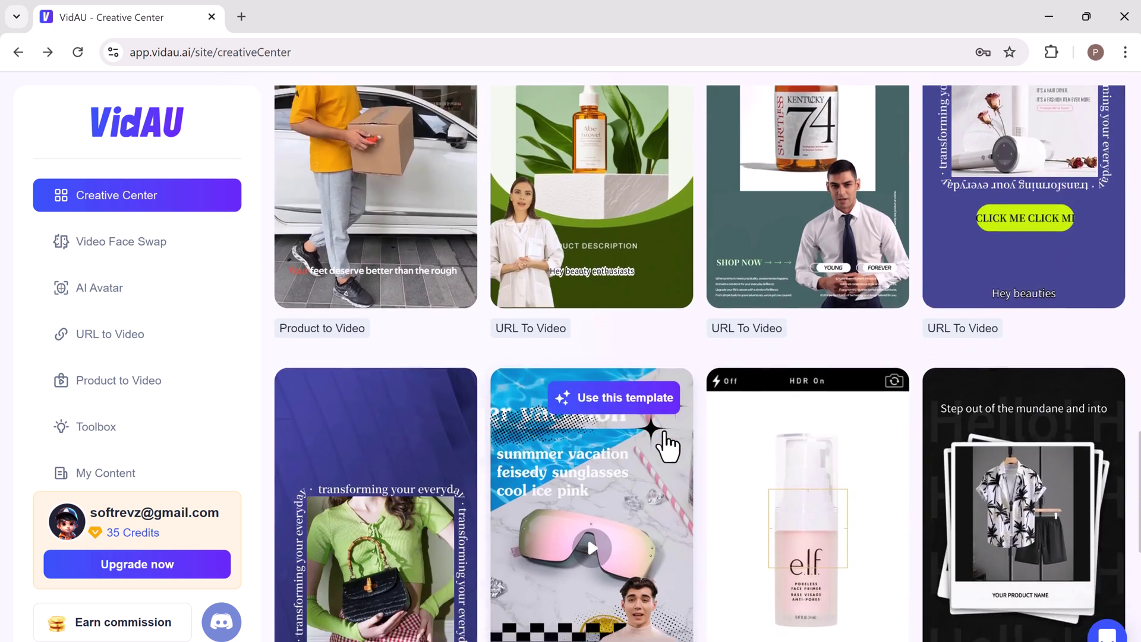
pyautogui.scroll(-1, 669, 443)
pyautogui.scroll(10, 669, 443)
pyautogui.scroll(5, 668, 443)
pyautogui.scroll(-3, 669, 443)
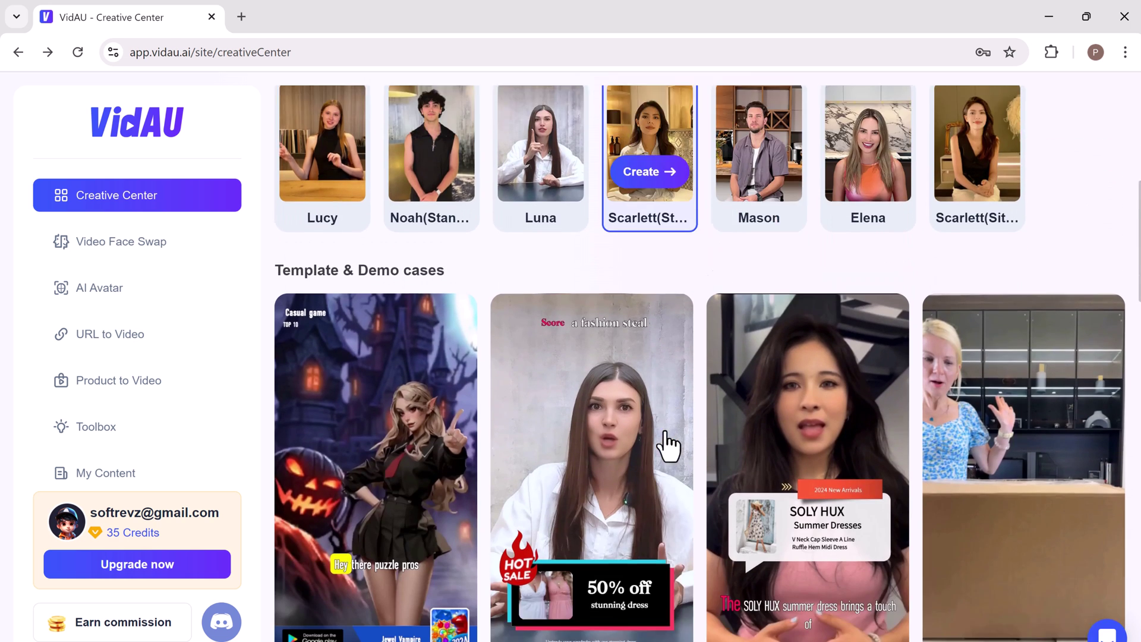
pyautogui.scroll(-2, 668, 451)
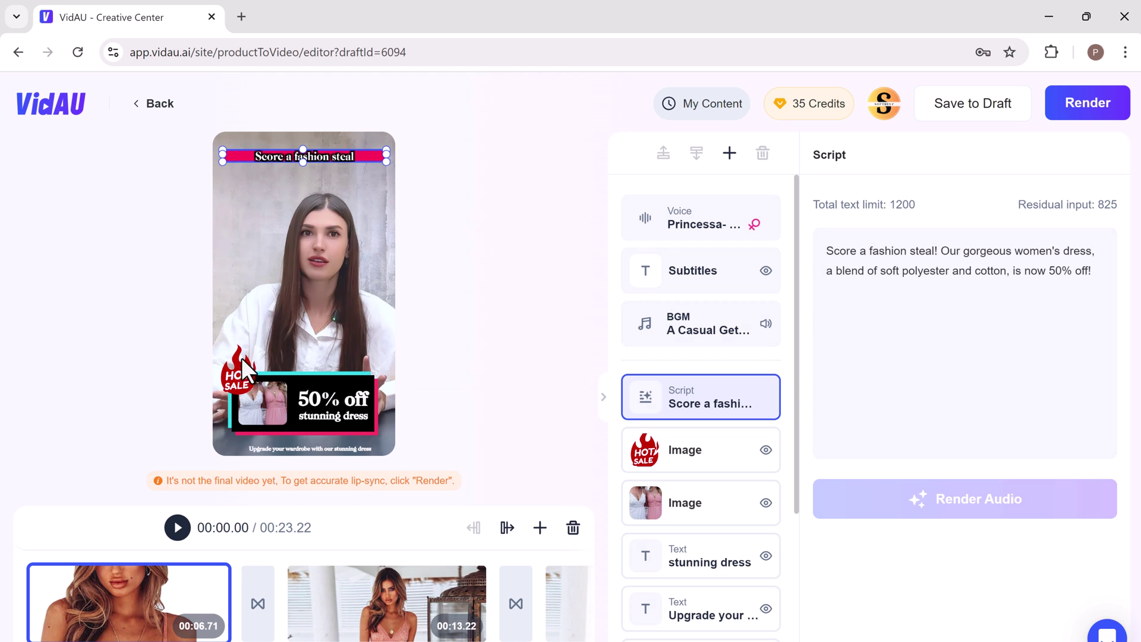
# Preview the template draft and switch the narration voice to Sarah, sampling it
pyautogui.click(176, 534)
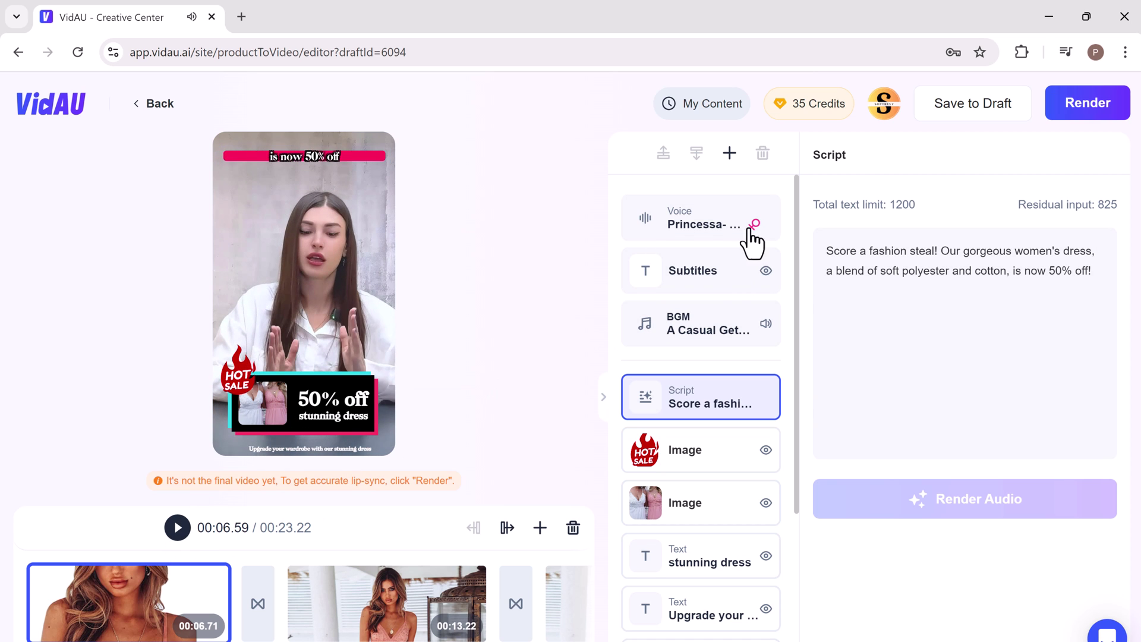
pyautogui.click(679, 223)
pyautogui.click(932, 236)
pyautogui.click(1087, 244)
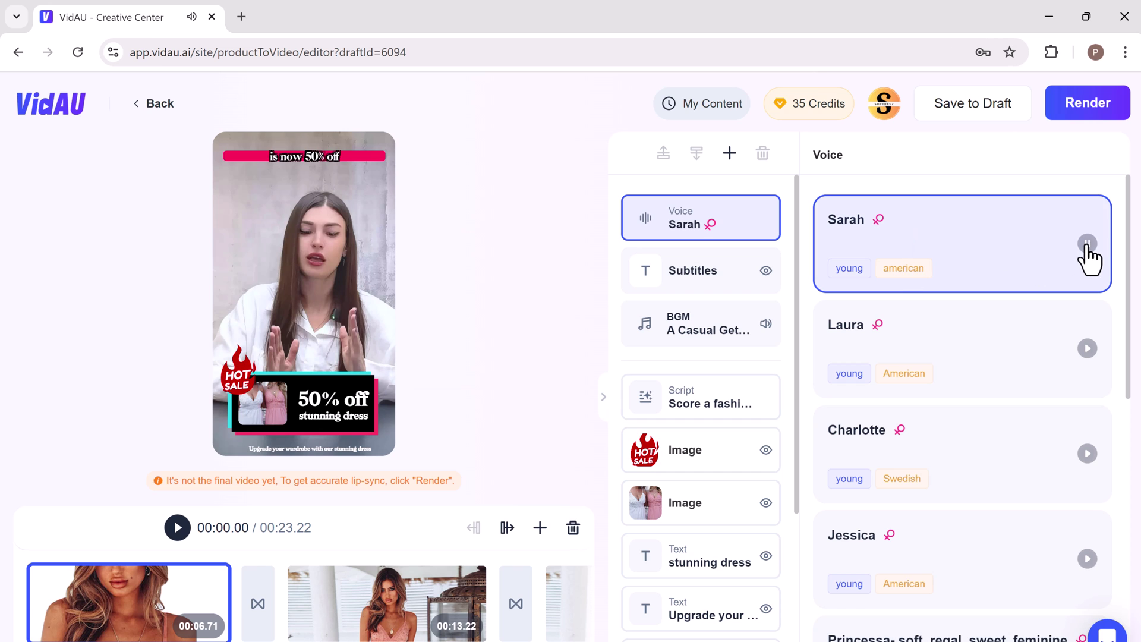
# Style the subtitles with a black outline, no pink background, and yellow text
pyautogui.click(667, 282)
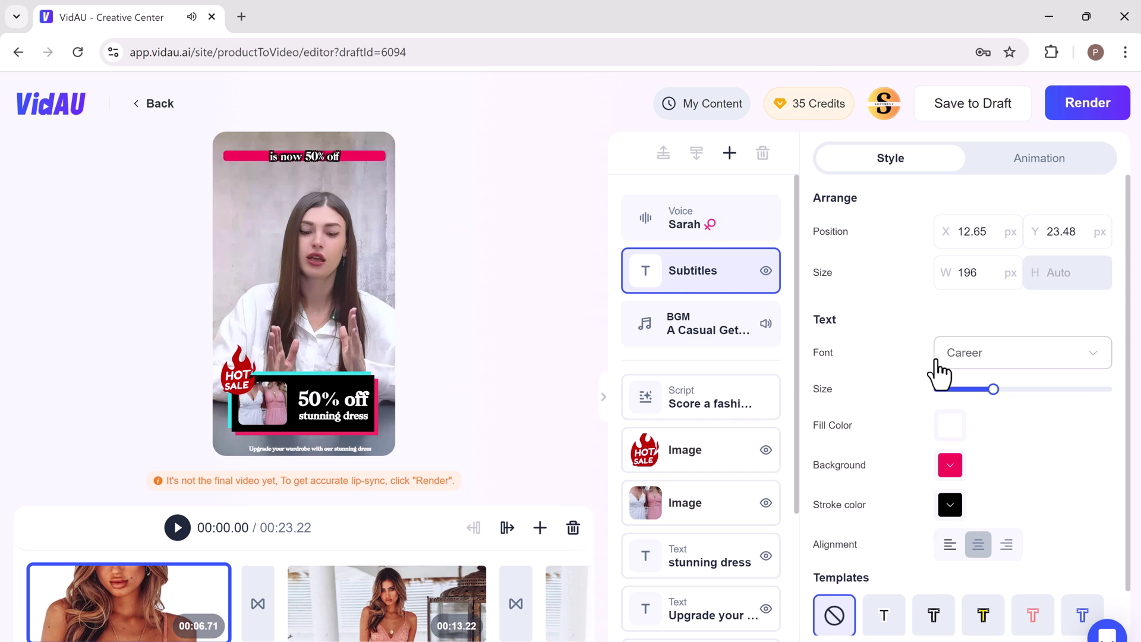
pyautogui.scroll(-1, 1052, 476)
pyautogui.click(941, 563)
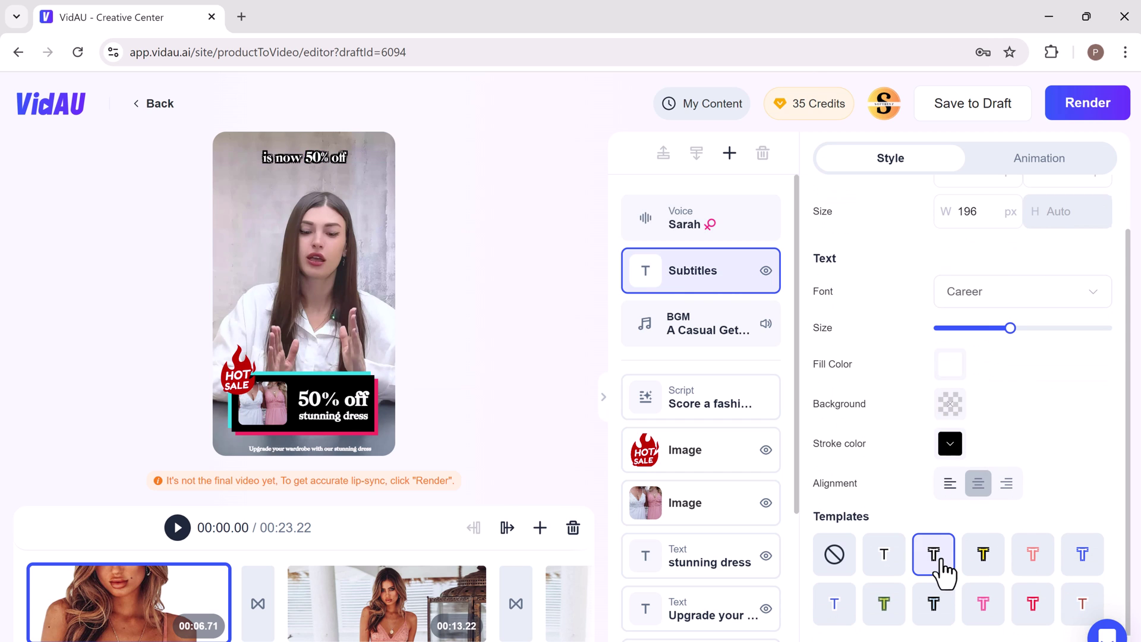
pyautogui.click(1004, 562)
pyautogui.click(309, 158)
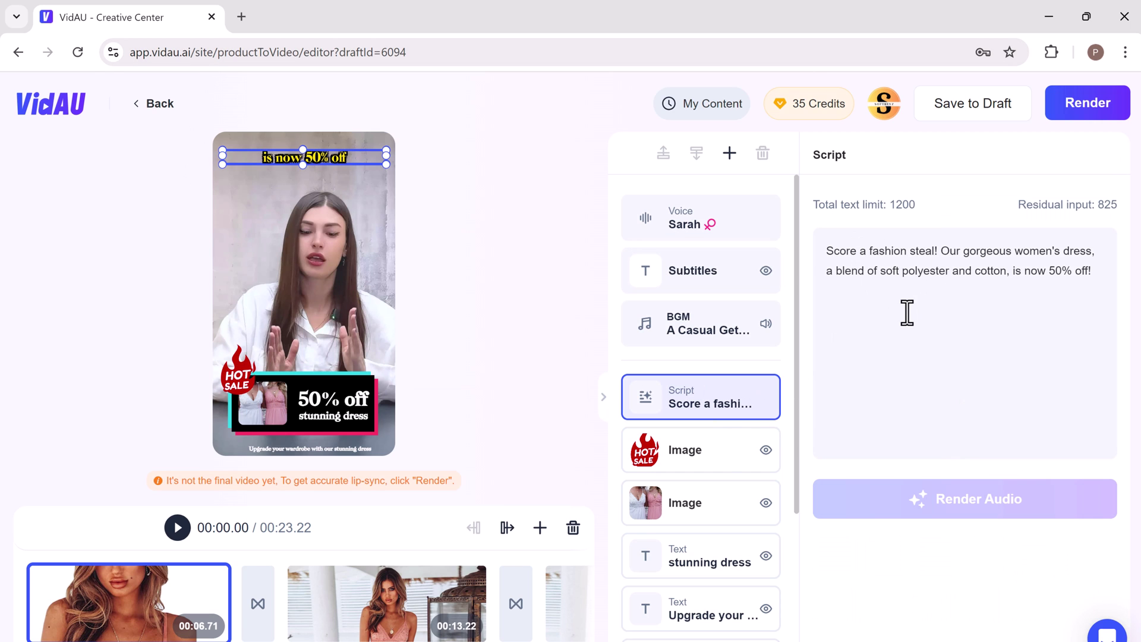
# Inspect the script, HOT SALE image, second image and stunning dress text layers
pyautogui.click(1035, 302)
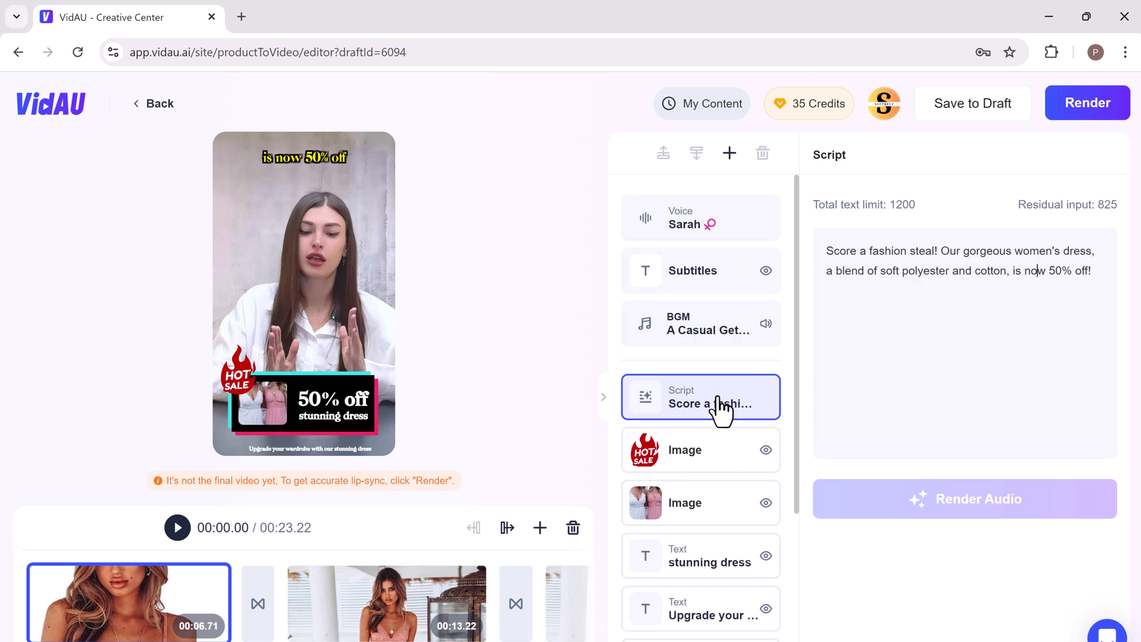
pyautogui.click(719, 459)
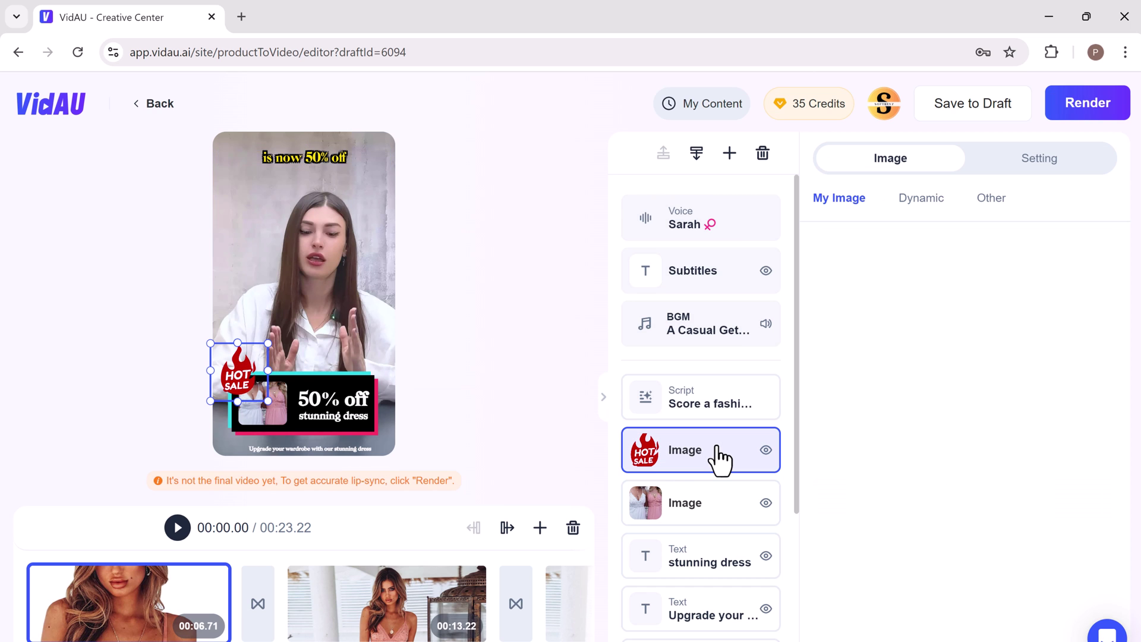
pyautogui.click(708, 505)
pyautogui.click(371, 405)
# Replace the presenter avatar with Lucy and select the Product Image layer
pyautogui.click(720, 587)
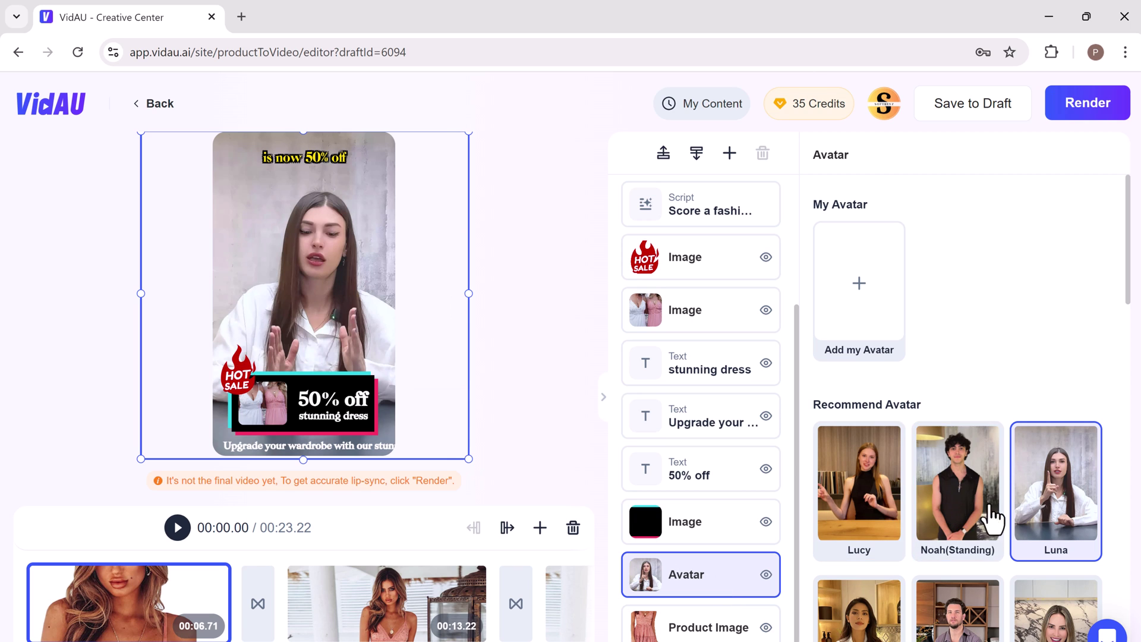
pyautogui.click(850, 510)
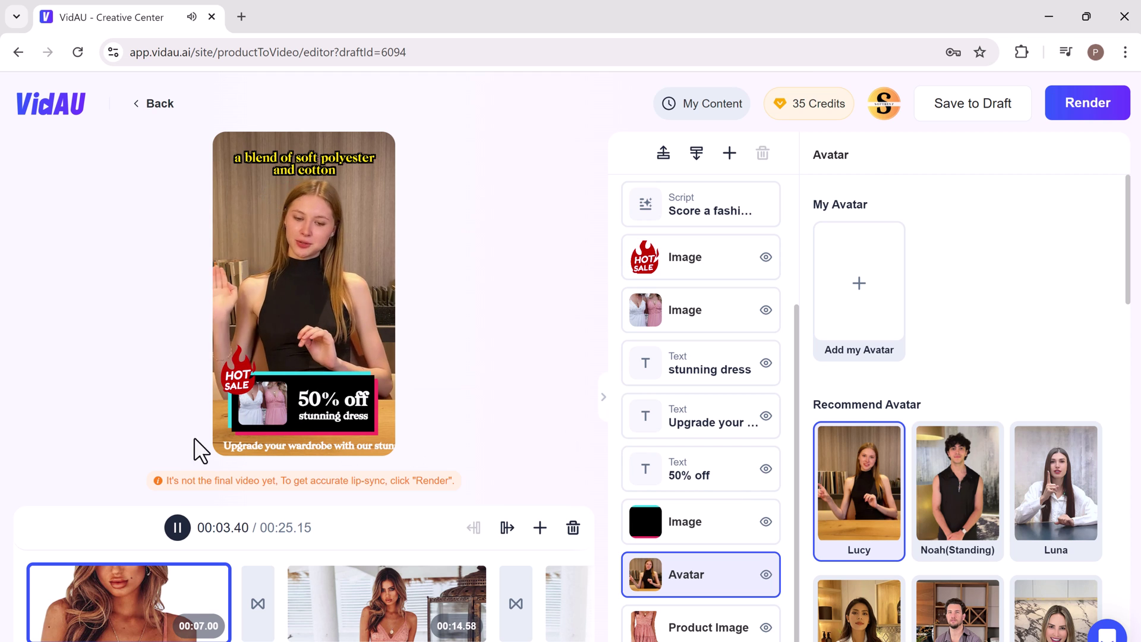
pyautogui.click(177, 528)
pyautogui.scroll(-3, 856, 459)
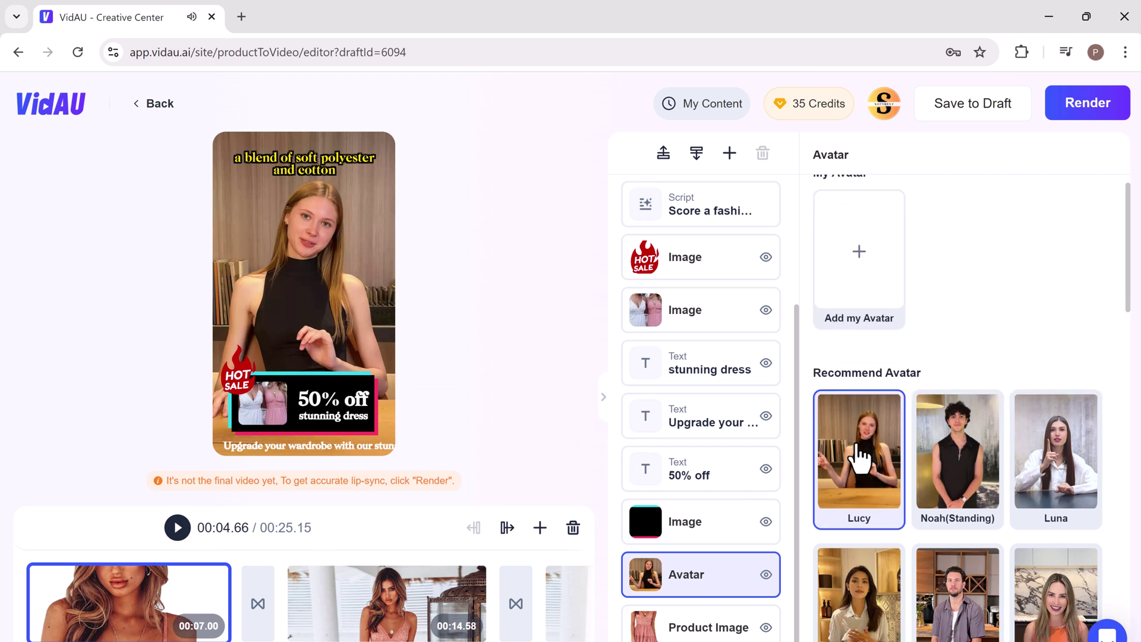
pyautogui.click(672, 632)
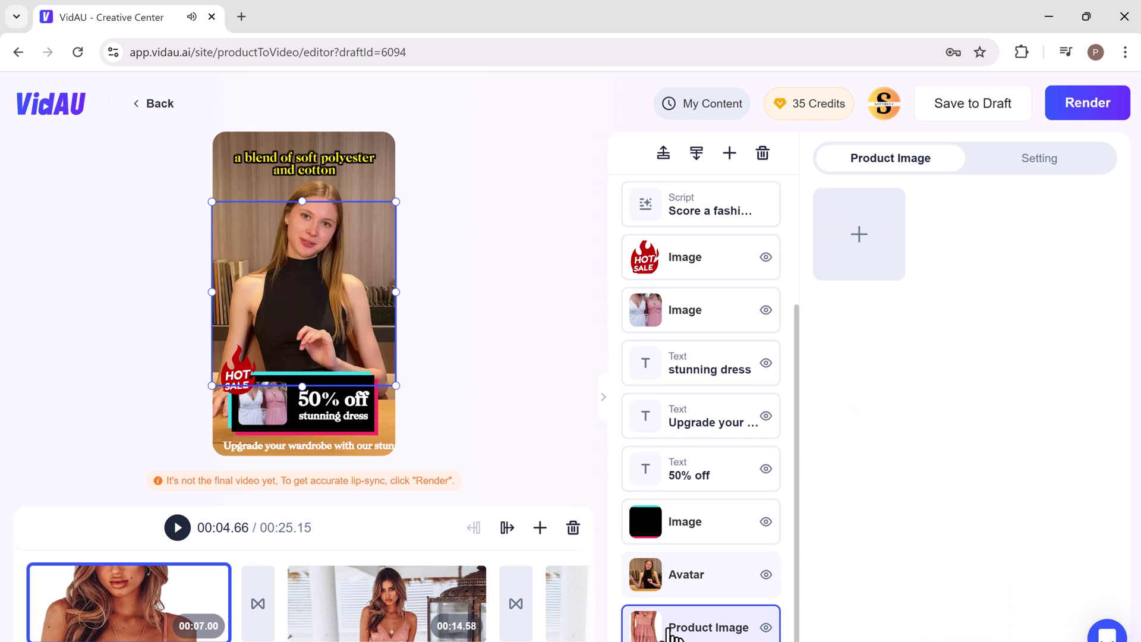
pyautogui.click(1060, 93)
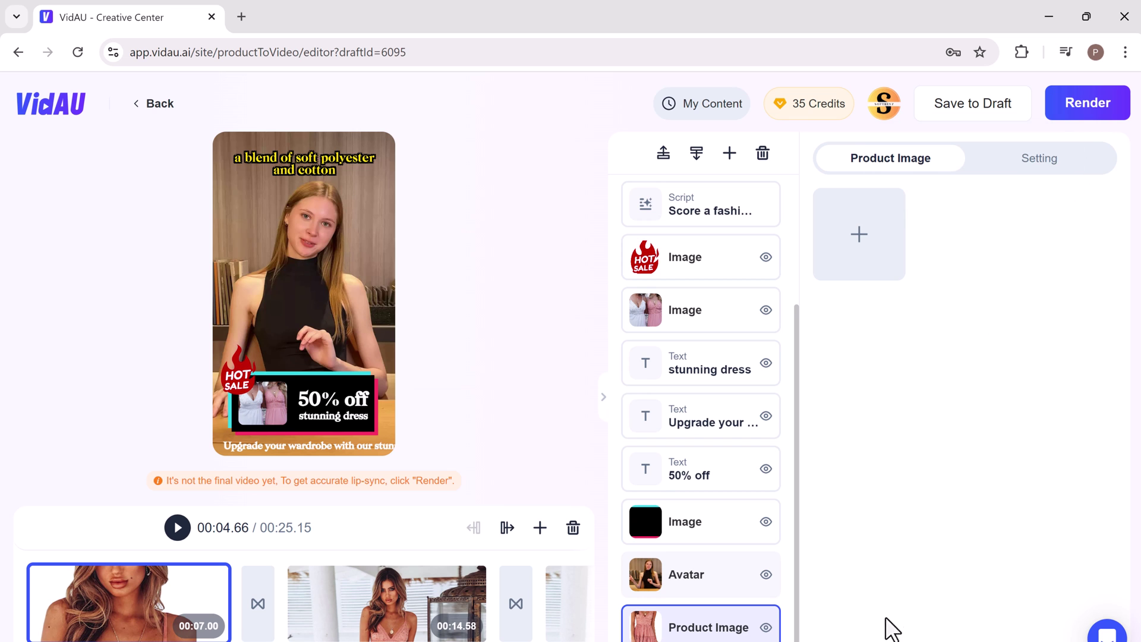
# Return to the Creative Center and go to URL to Video
pyautogui.click(17, 51)
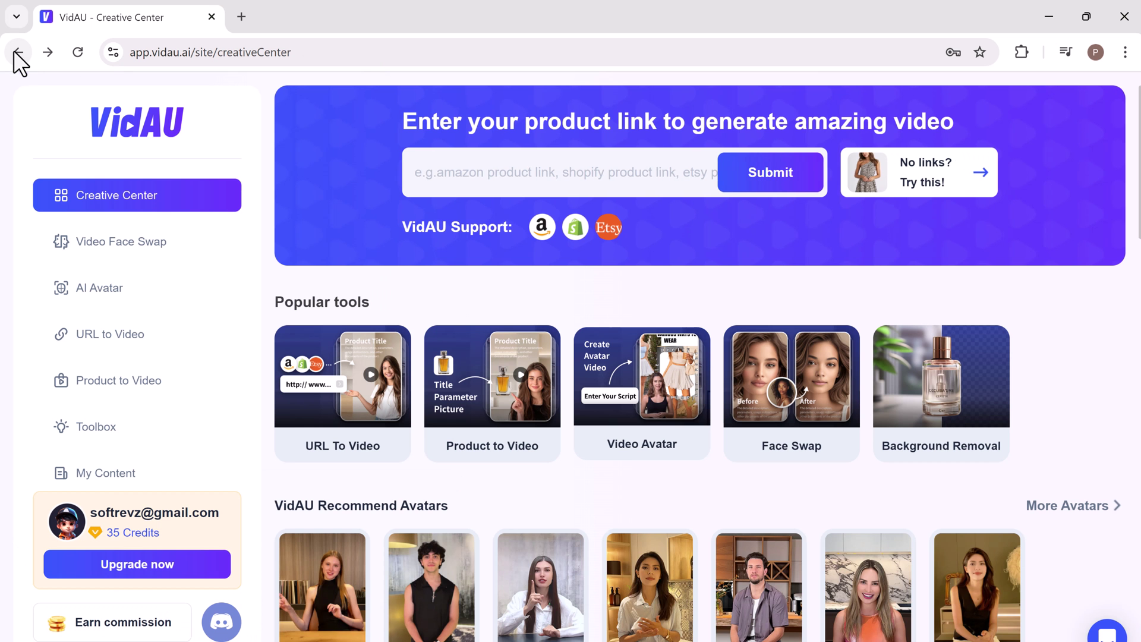
pyautogui.scroll(-2, 512, 331)
pyautogui.scroll(2, 512, 327)
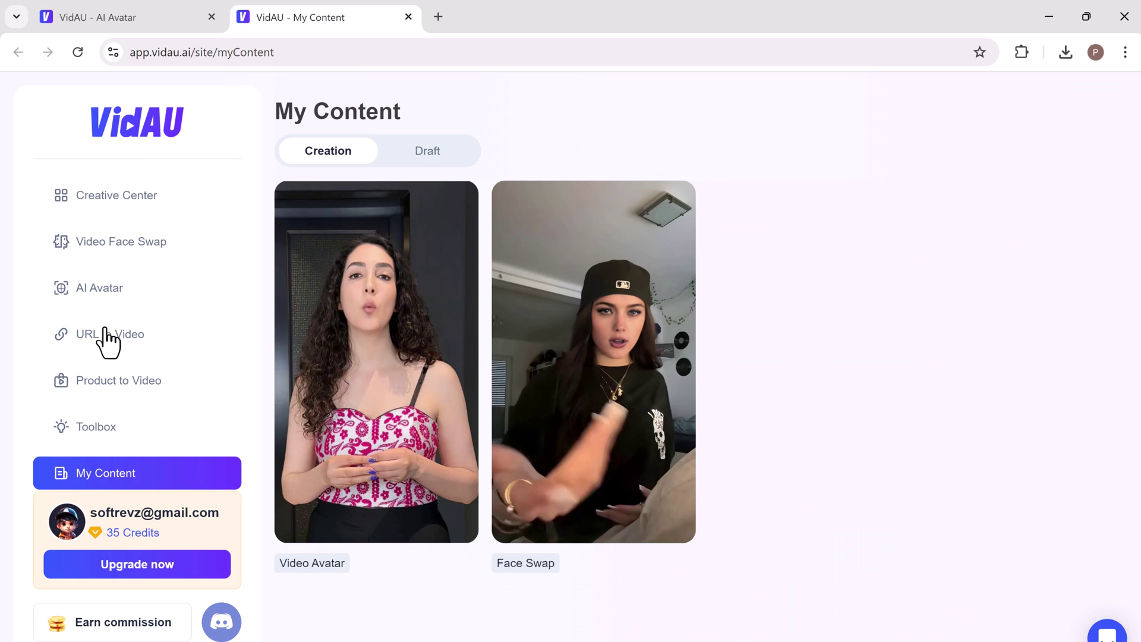
pyautogui.click(108, 339)
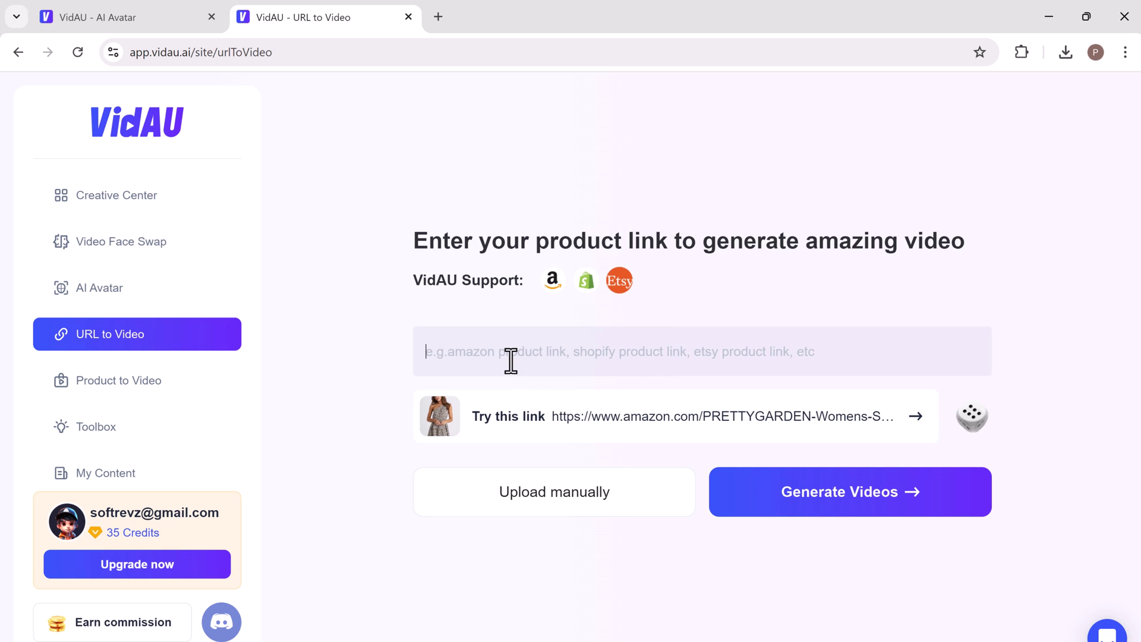
# Import the sample PRETTYGARDEN dress, target Men, Women, Parents, Students and Professionals, and keep the first script
pyautogui.click(665, 423)
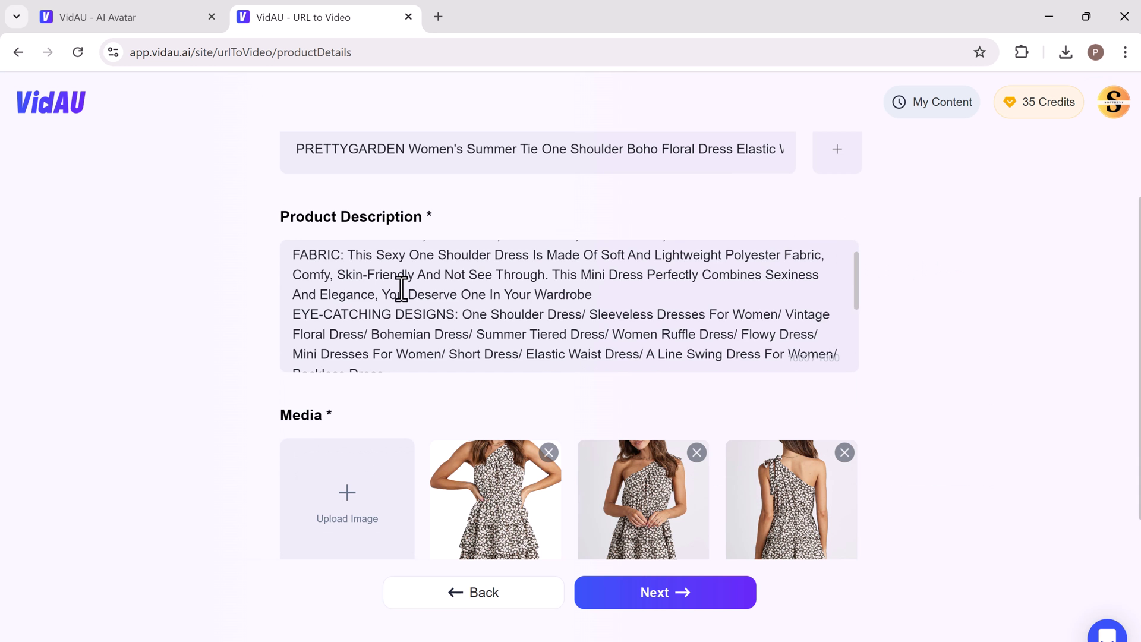
pyautogui.scroll(-3, 591, 285)
pyautogui.scroll(5, 591, 286)
pyautogui.scroll(-2, 754, 401)
pyautogui.scroll(-3, 754, 400)
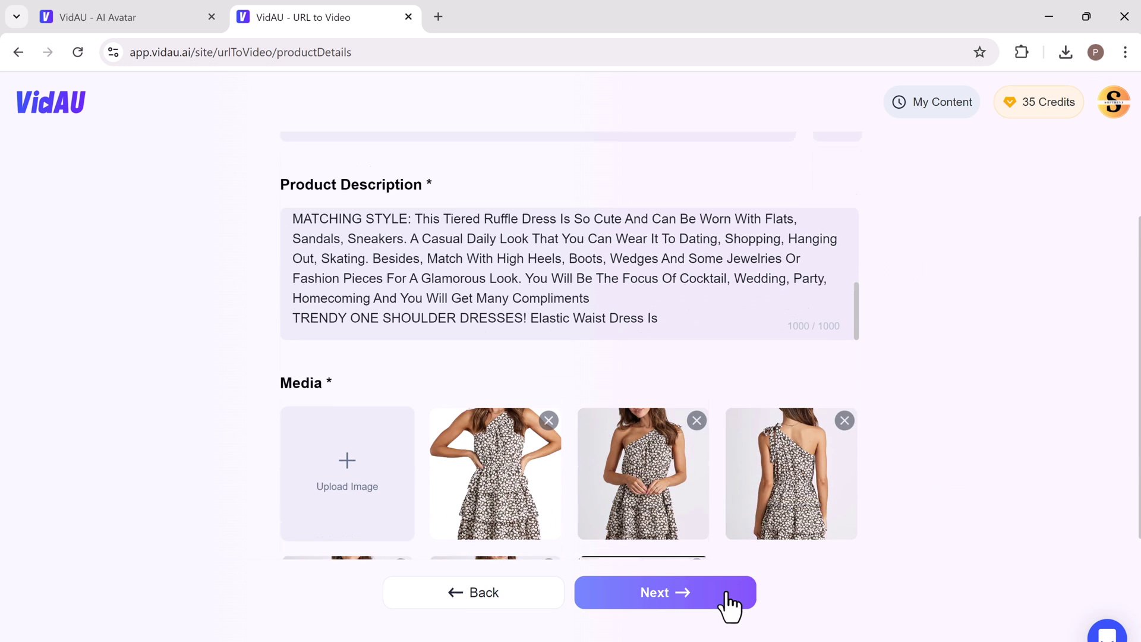
pyautogui.click(724, 595)
pyautogui.scroll(-2, 722, 467)
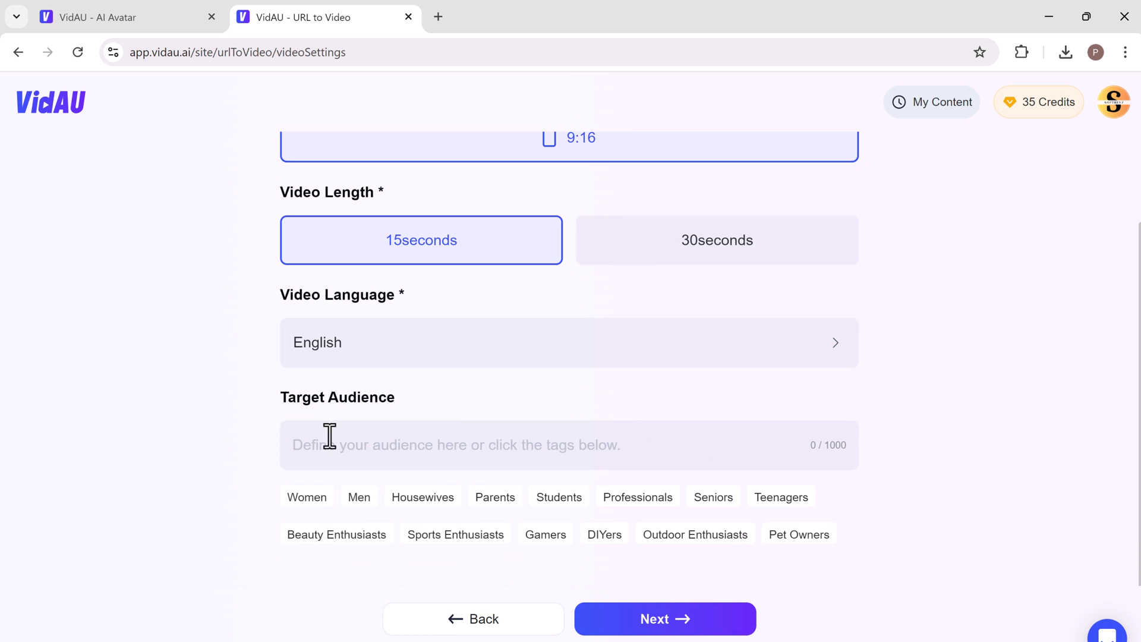
pyautogui.click(360, 497)
pyautogui.click(307, 496)
pyautogui.click(495, 497)
pyautogui.click(559, 496)
pyautogui.click(639, 496)
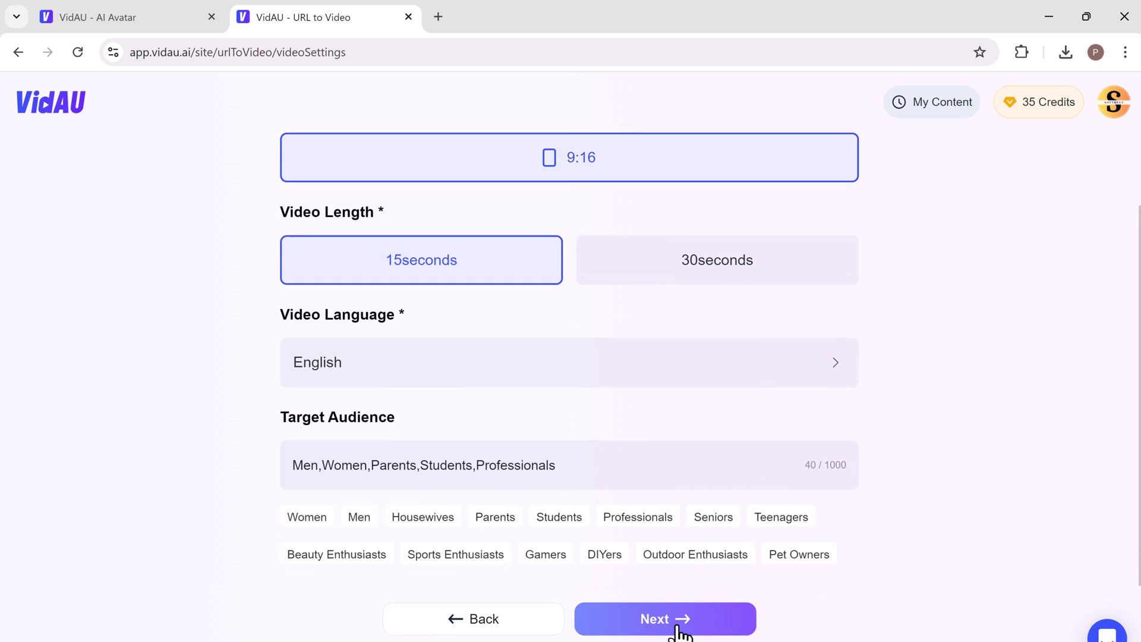
pyautogui.click(682, 624)
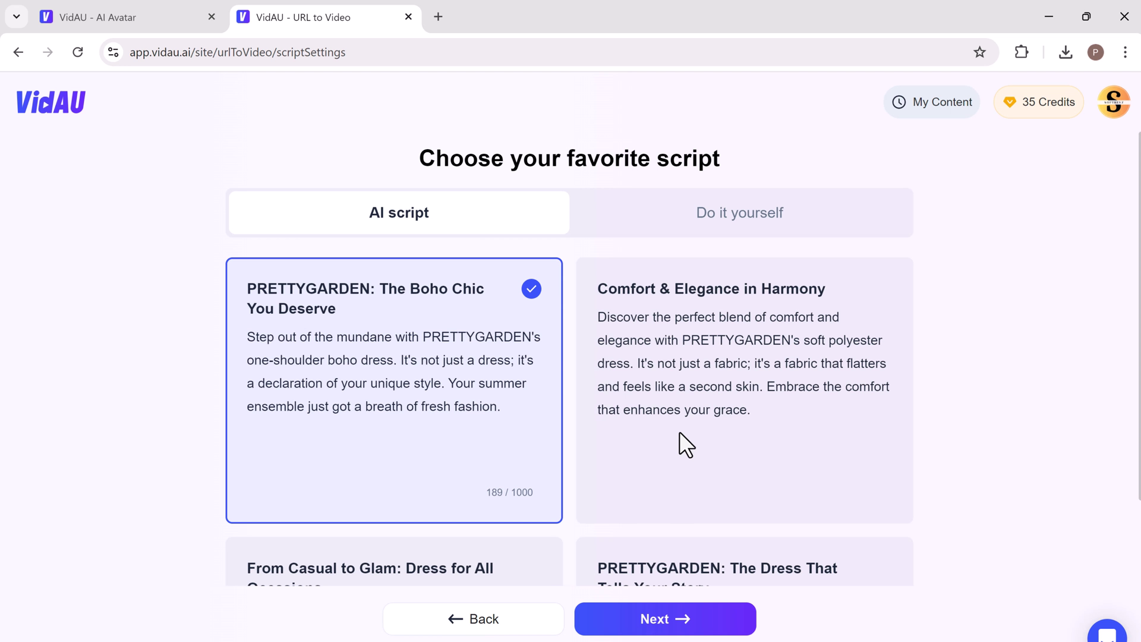
pyautogui.scroll(-1, 574, 458)
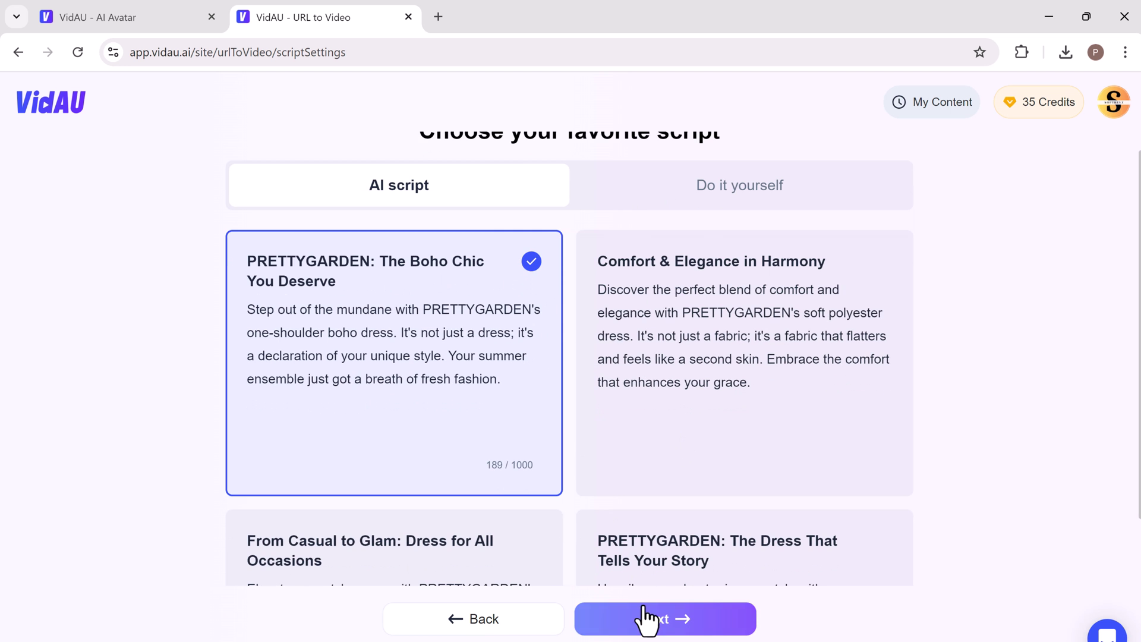
pyautogui.click(647, 617)
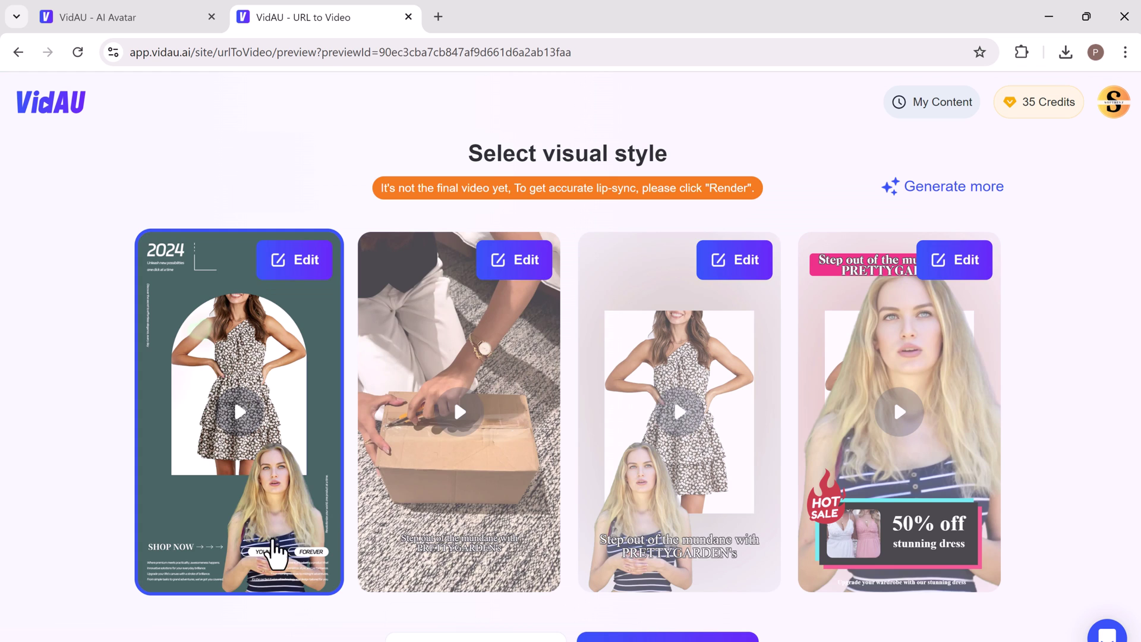
# Review the first visual style's draft in the editor, then go to Product to Video
pyautogui.click(272, 553)
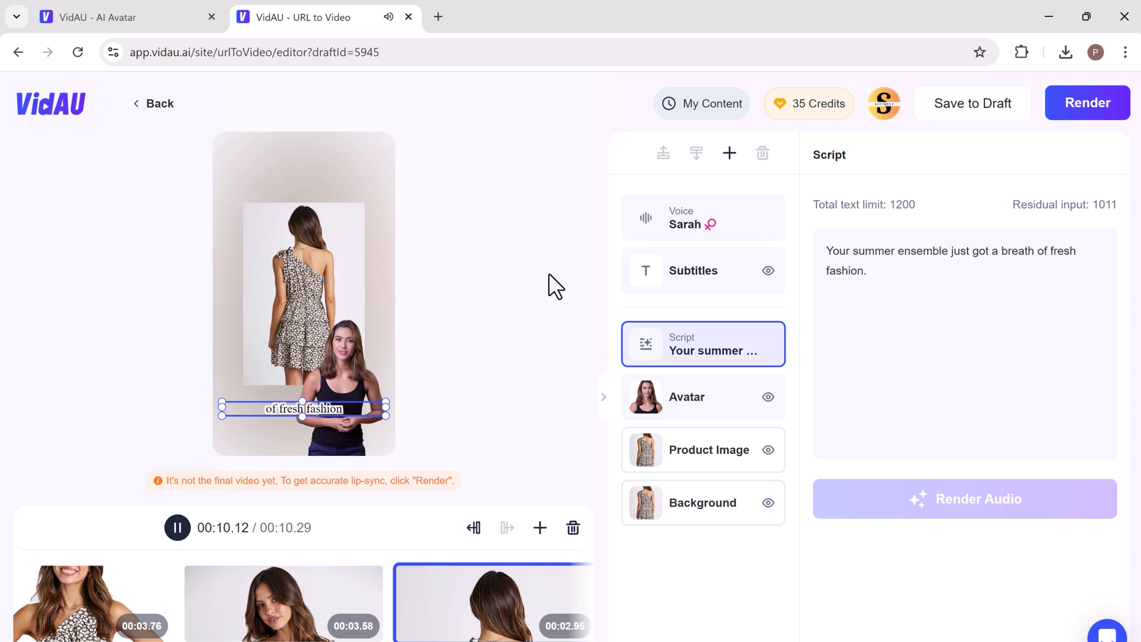
pyautogui.click(203, 395)
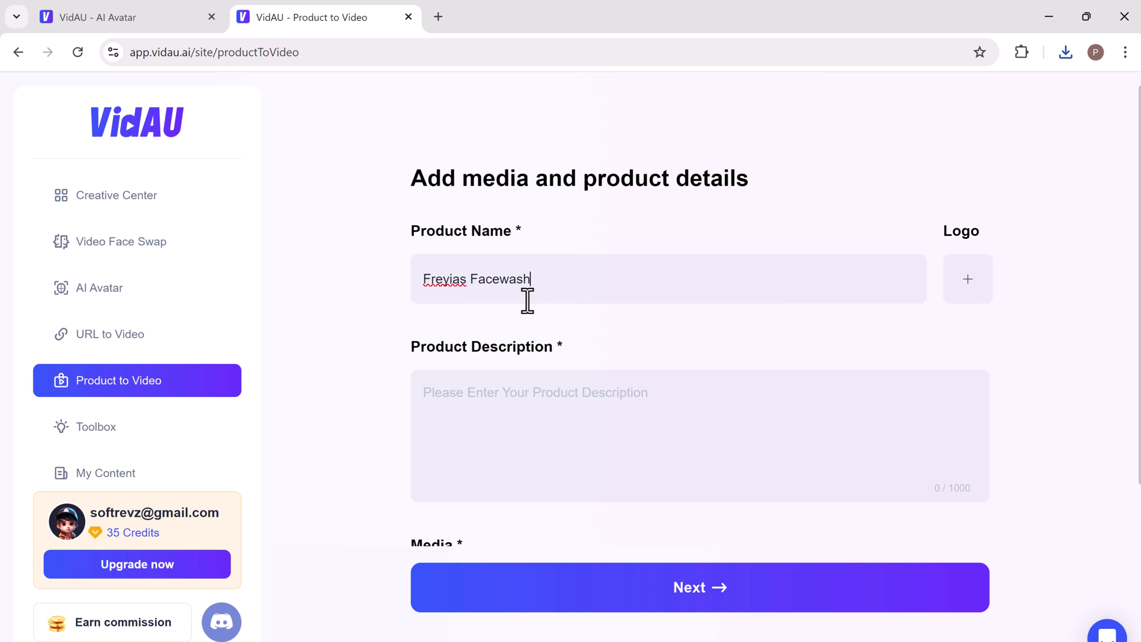
# Add the Freyias Facewash description and upload three face wash product images
pyautogui.click(567, 401)
pyautogui.write('Freyias Facewash deeply cleanses, refreshes, and hydrates your skin with natural ingredients, leaving it smooth, radiant, and revitalized.')
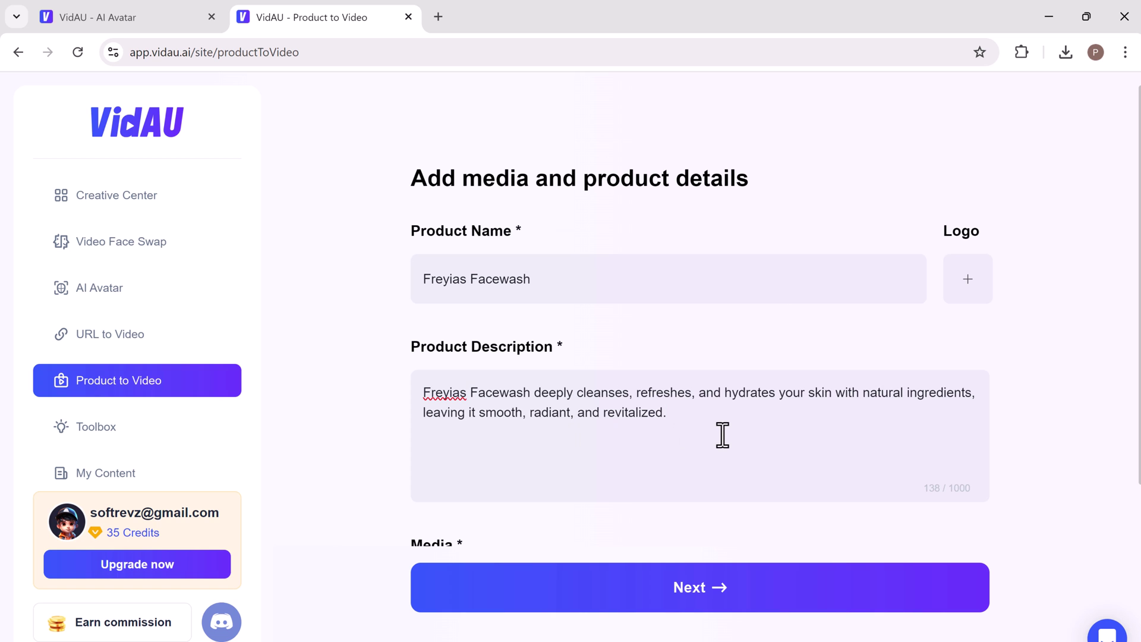
pyautogui.scroll(-3, 723, 434)
pyautogui.click(509, 407)
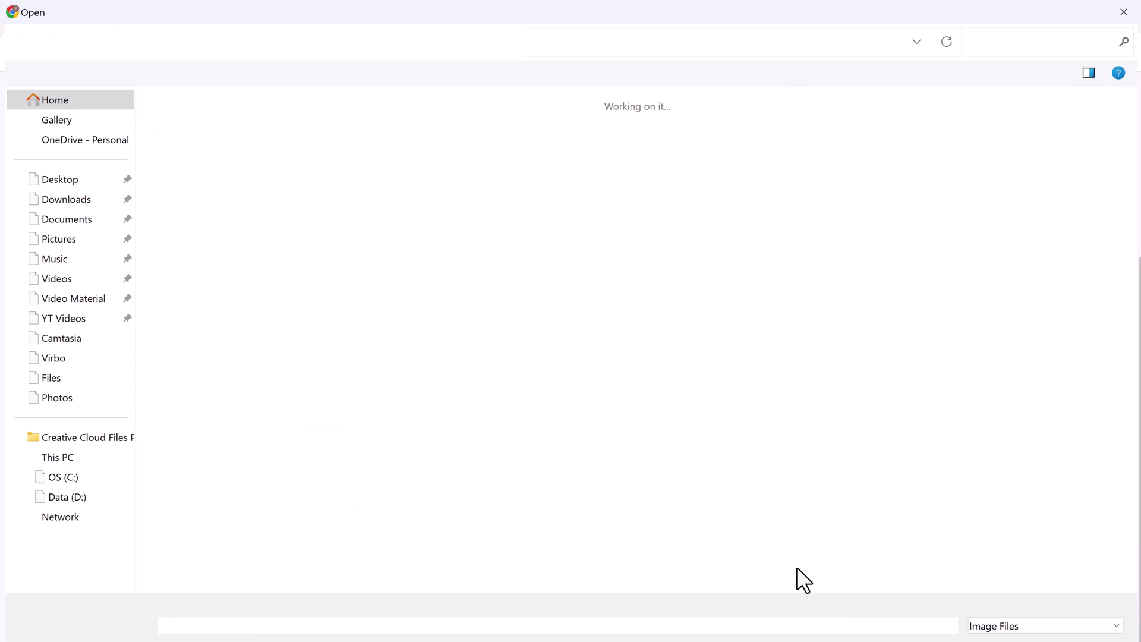
pyautogui.press('Return')
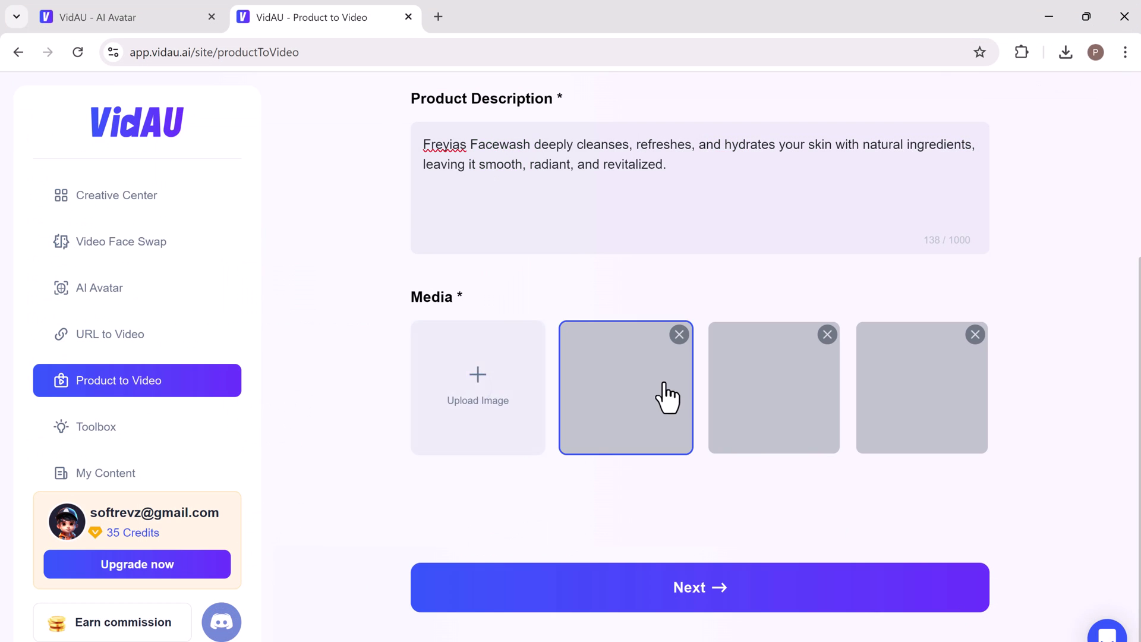
# Add Women and Students to the audience tags and generate four visual style previews
pyautogui.click(720, 599)
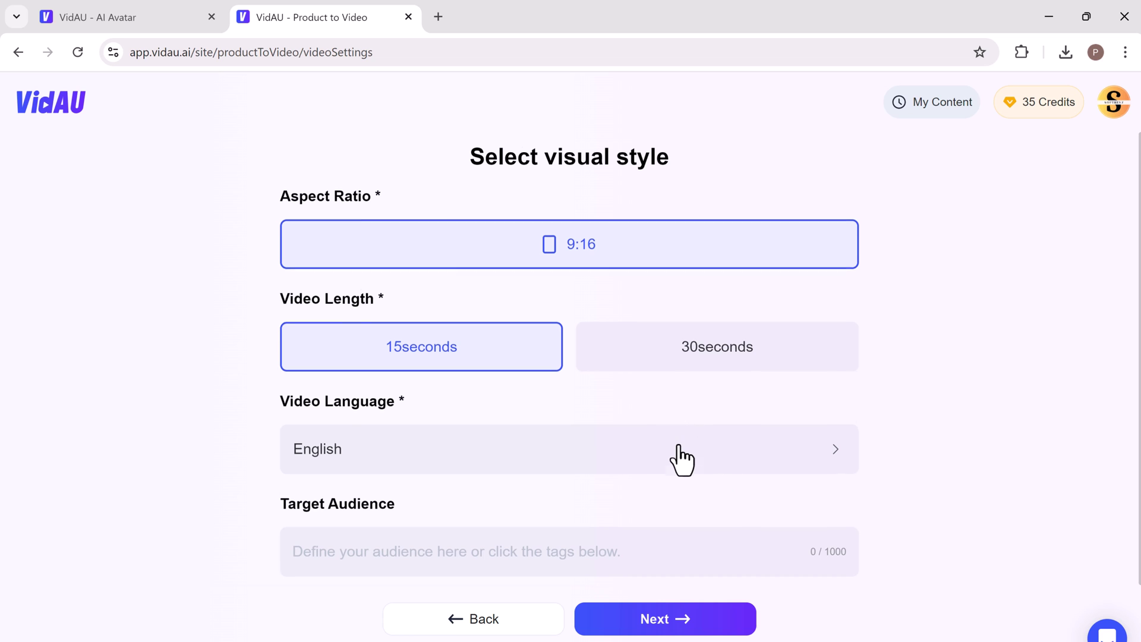
pyautogui.scroll(-2, 677, 456)
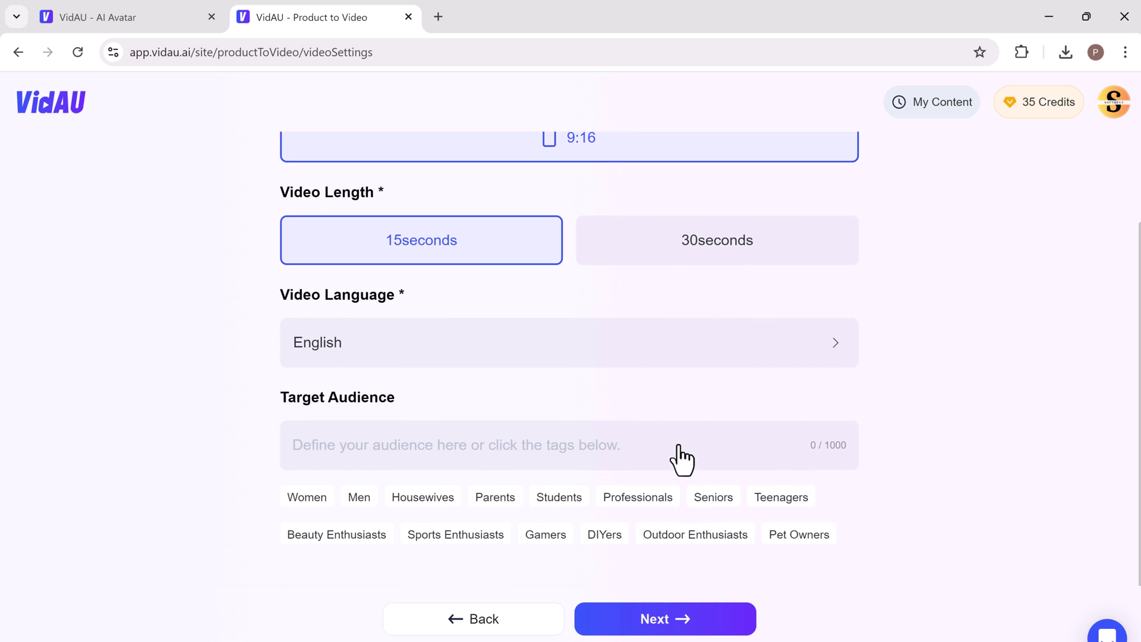
pyautogui.click(312, 502)
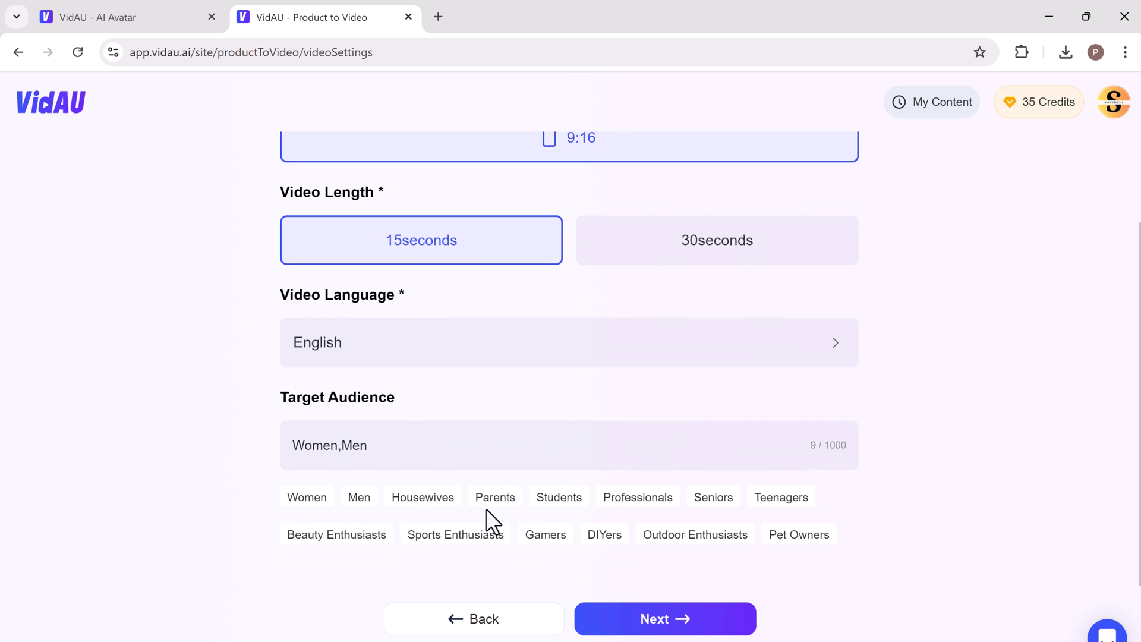
pyautogui.click(560, 501)
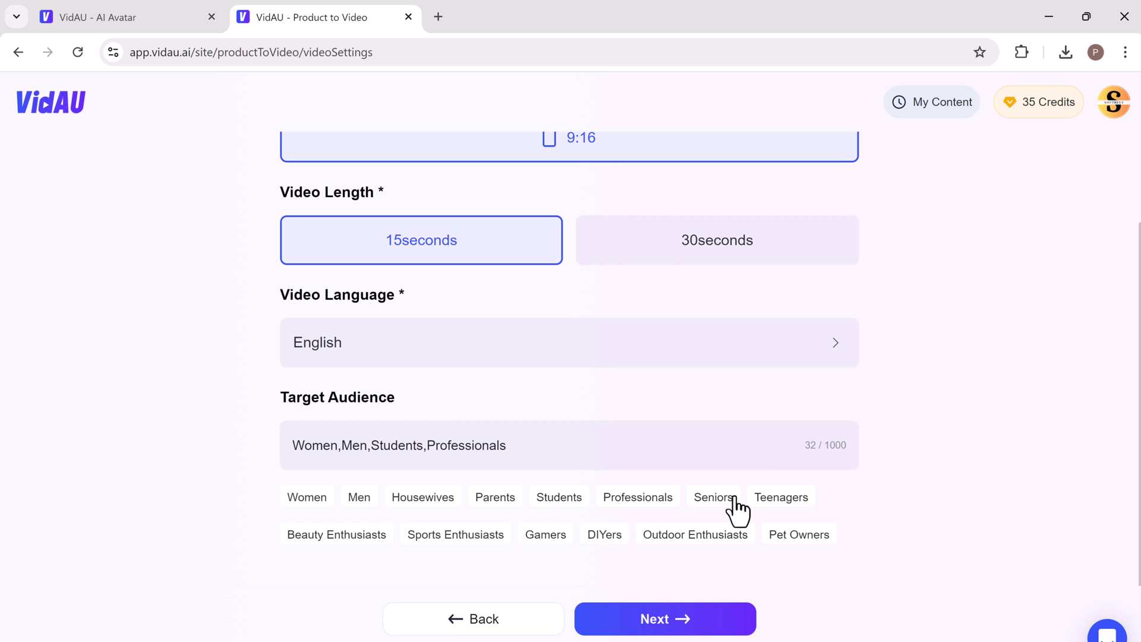
pyautogui.click(650, 624)
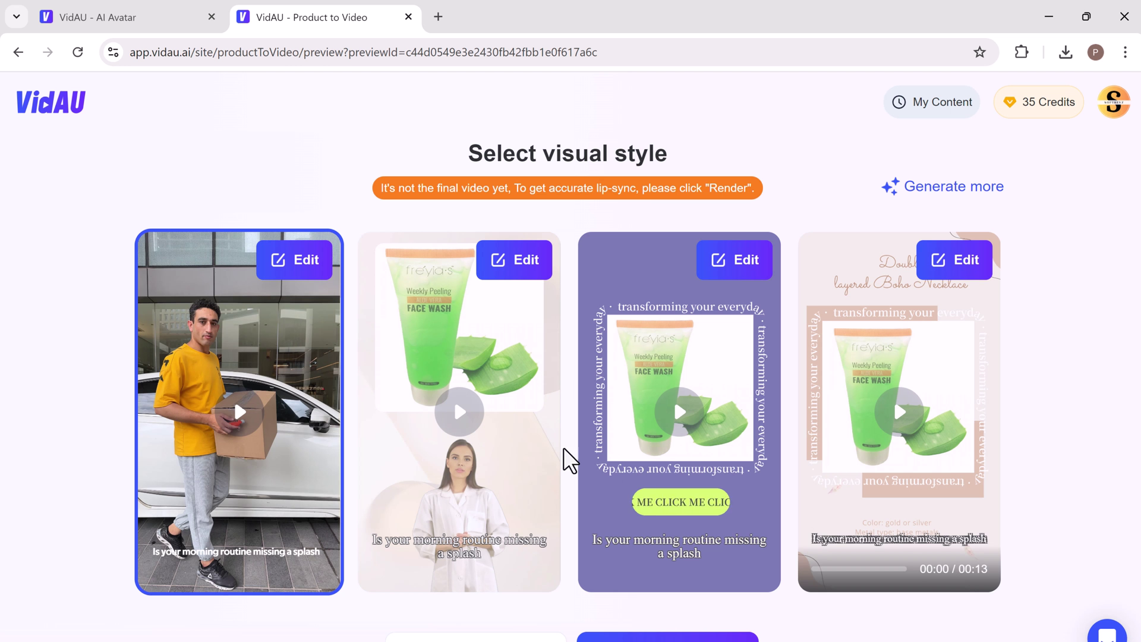
# Open the second, white-coated presenter style in the editor and play its preview
pyautogui.click(465, 421)
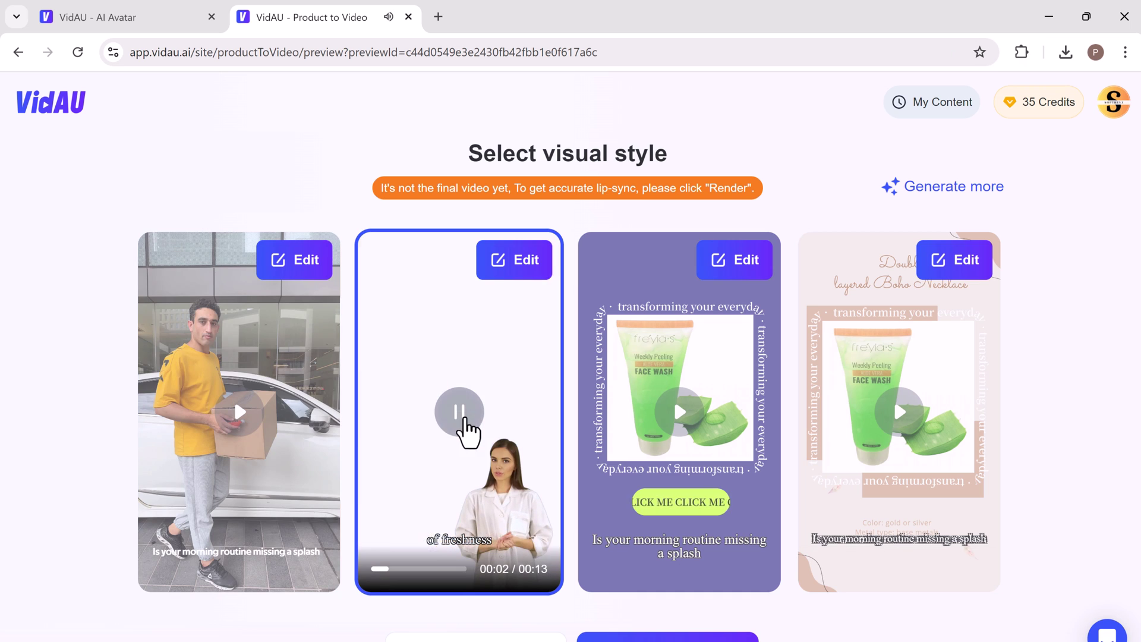
pyautogui.click(511, 272)
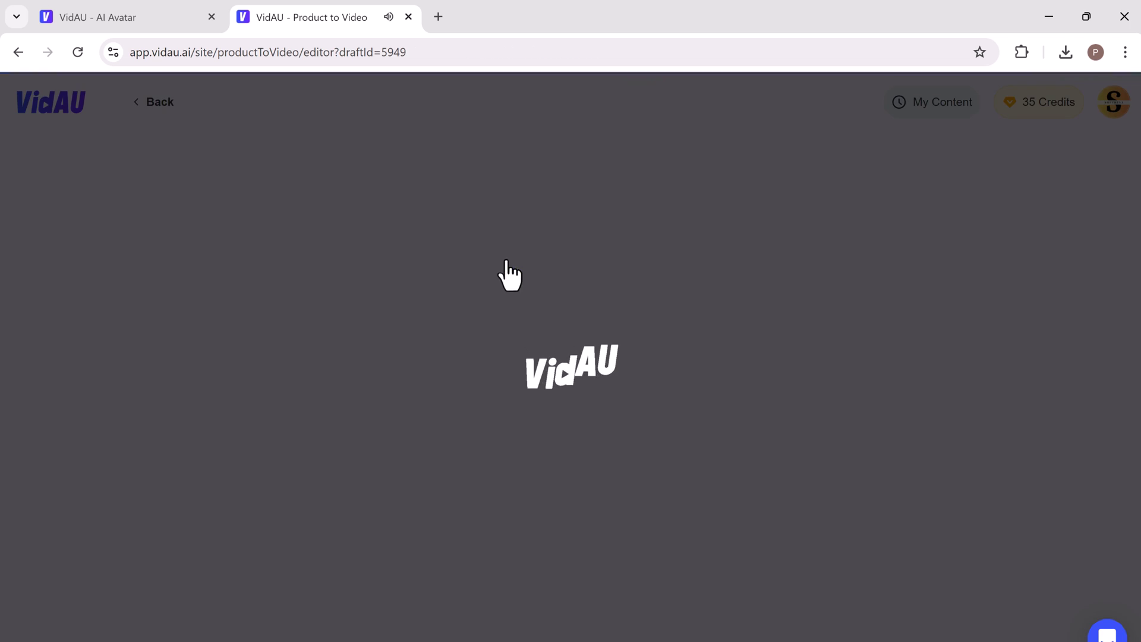
pyautogui.hotkey('alt', 'Left')
pyautogui.click(516, 264)
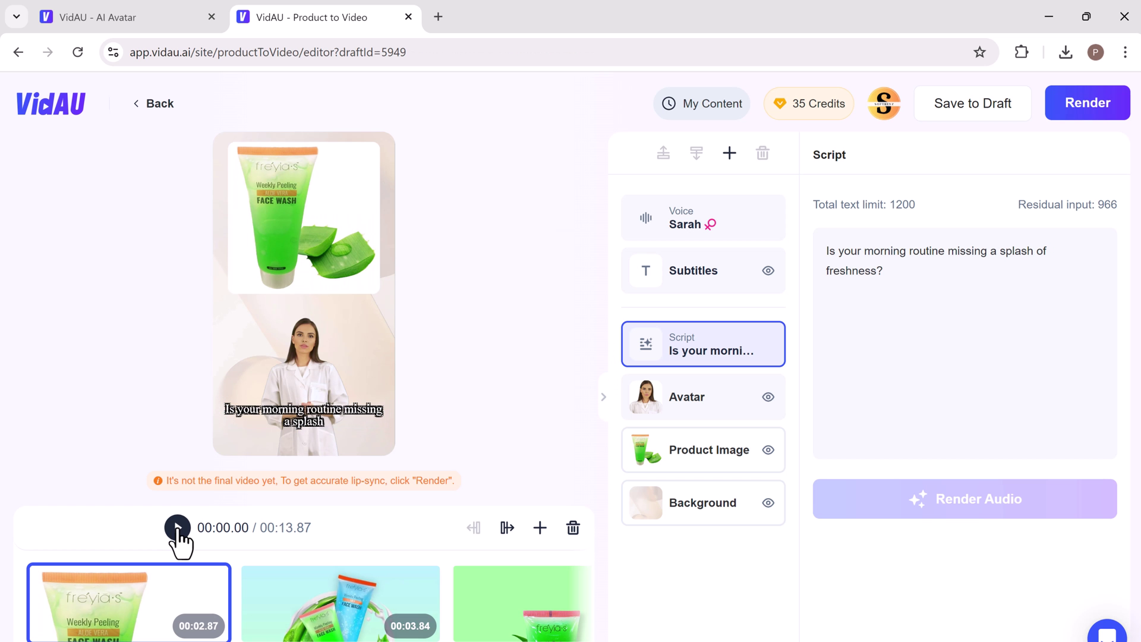
pyautogui.click(175, 528)
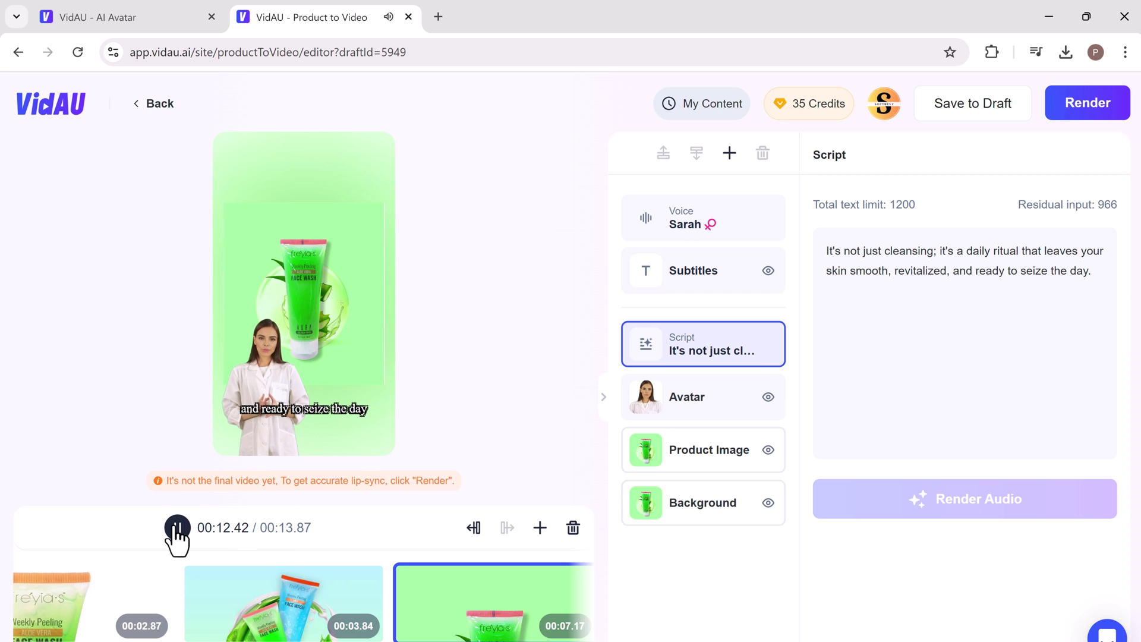
# Browse the narration voices and try other subtitle style templates, including the blue one
pyautogui.click(722, 239)
pyautogui.scroll(-1, 958, 362)
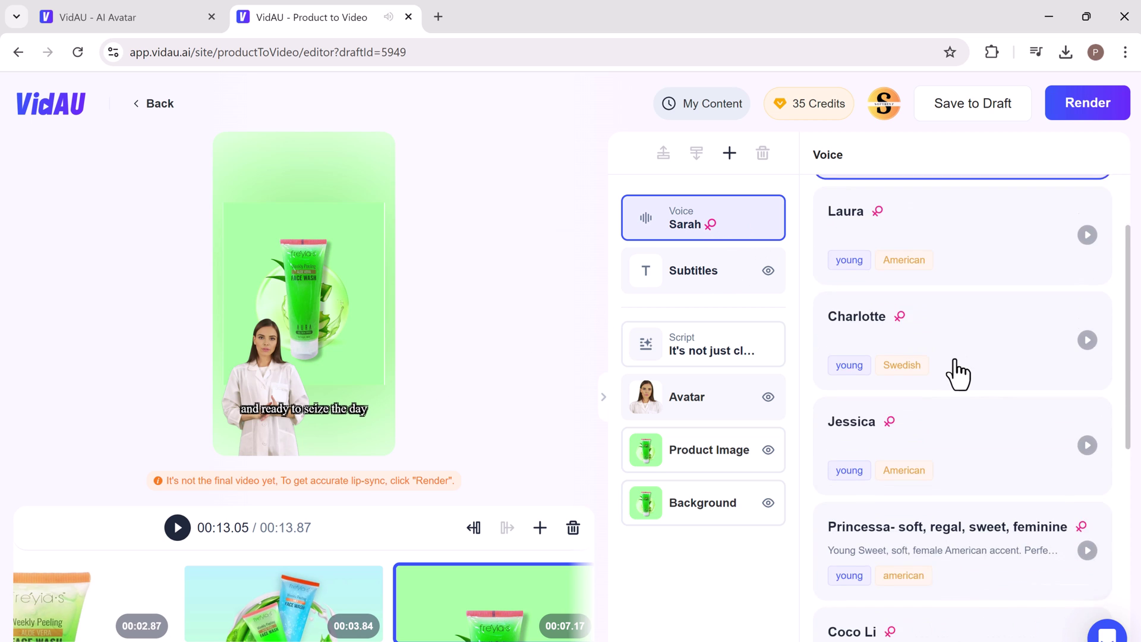
pyautogui.scroll(-4, 958, 374)
pyautogui.scroll(-2, 957, 373)
pyautogui.scroll(-1, 957, 373)
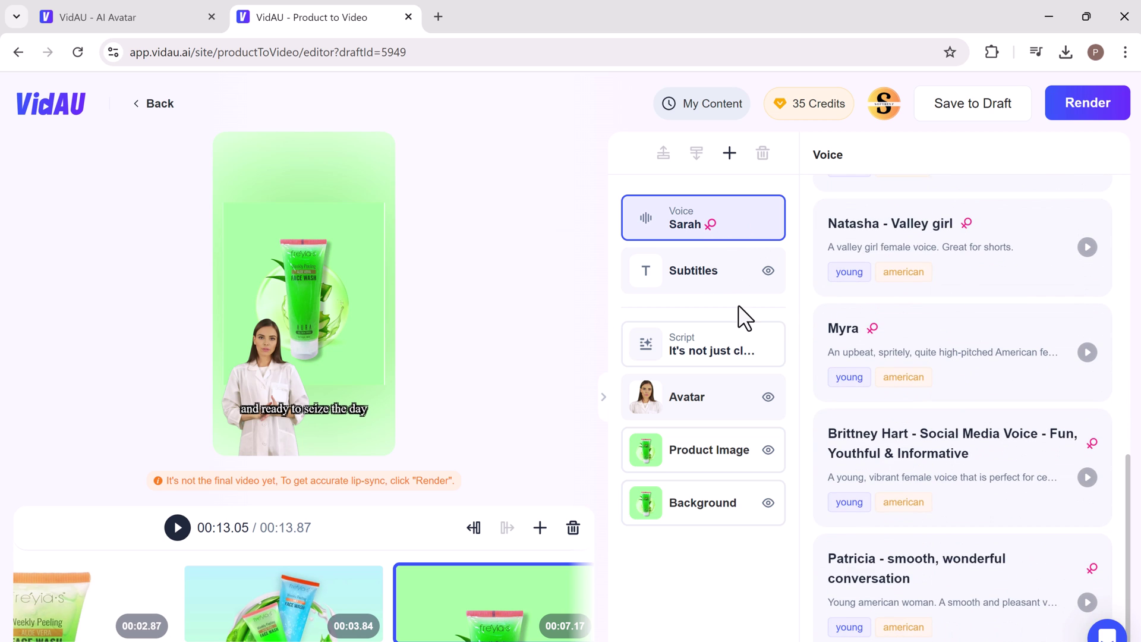
pyautogui.click(716, 280)
pyautogui.click(1034, 624)
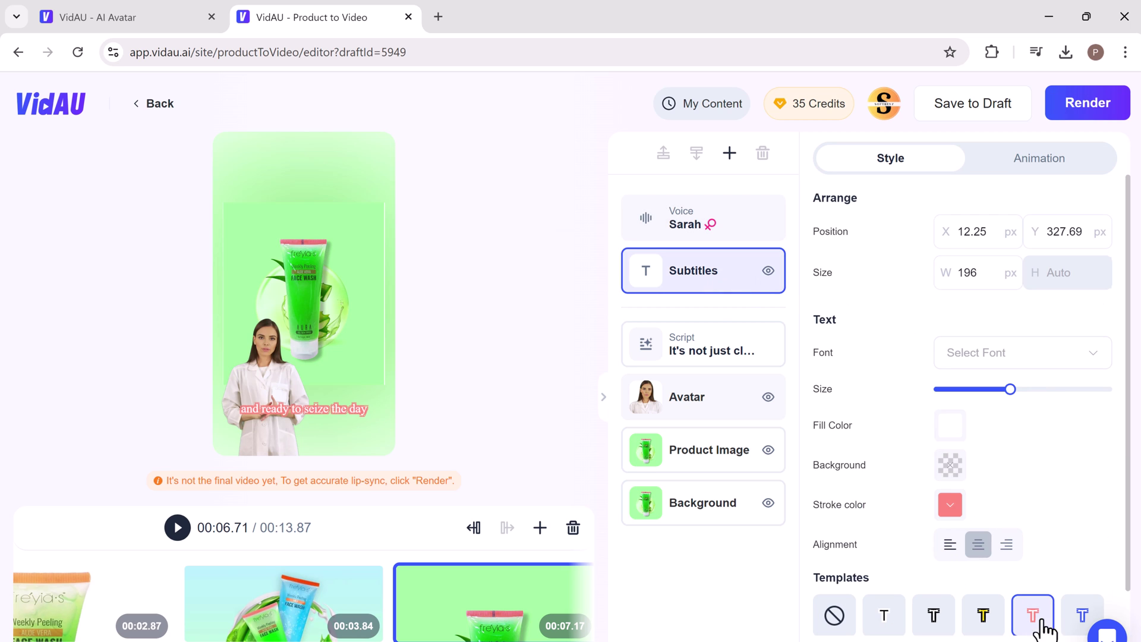
pyautogui.click(1076, 624)
pyautogui.scroll(-1, 1032, 559)
# Try a pink subtitle outline, settle on the plain template, and preview another presenter avatar
pyautogui.click(1032, 560)
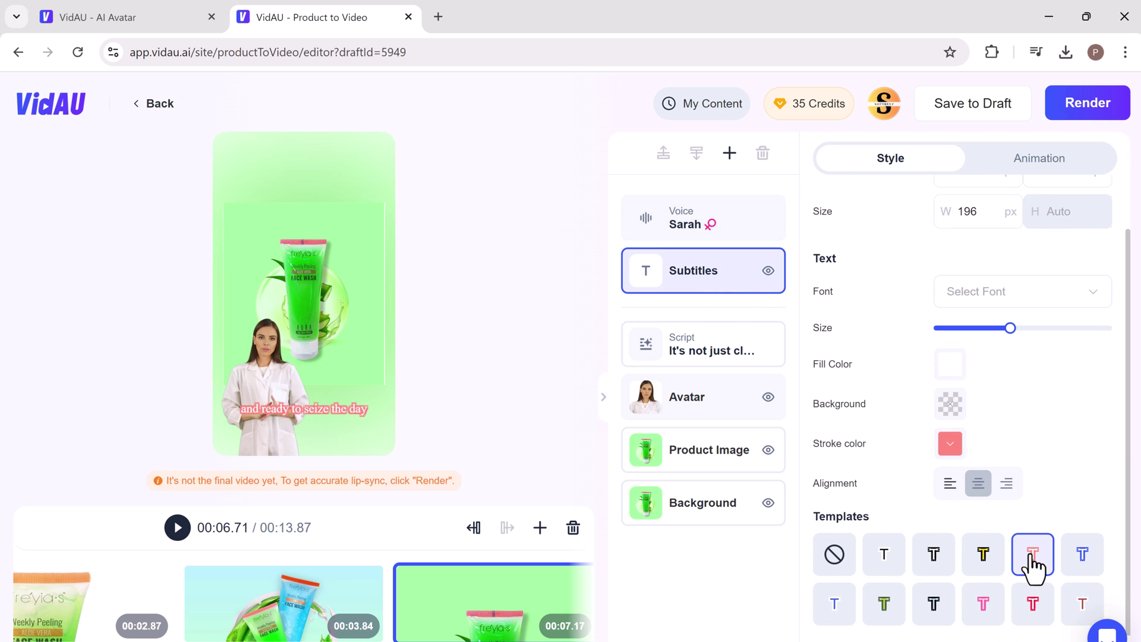
pyautogui.click(887, 556)
pyautogui.click(687, 397)
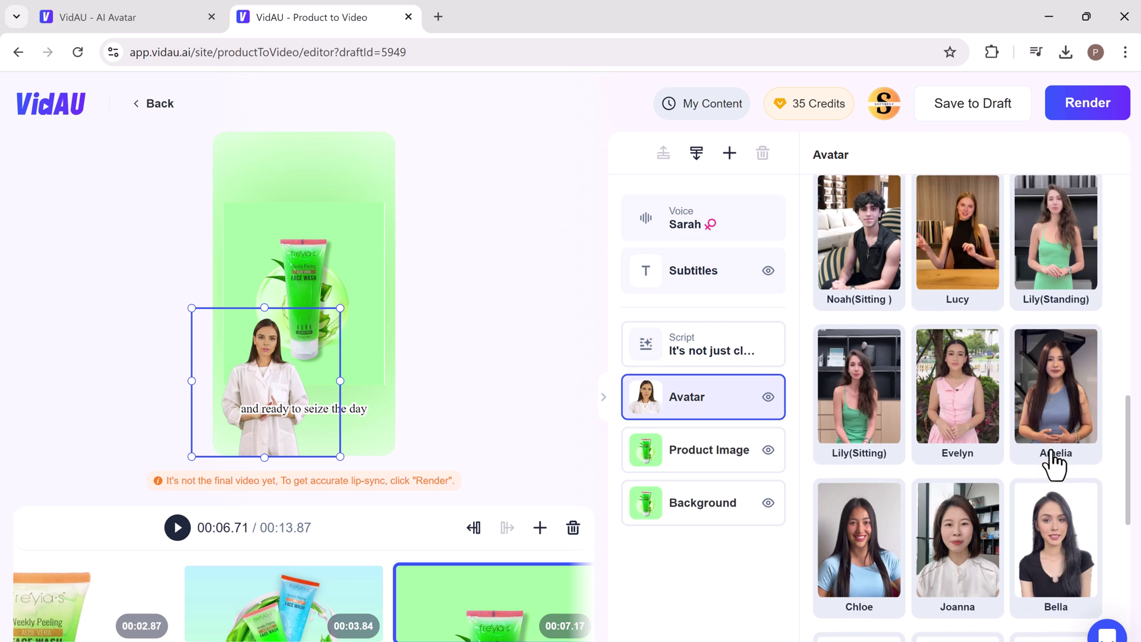
pyautogui.scroll(-2, 1052, 463)
pyautogui.click(1068, 385)
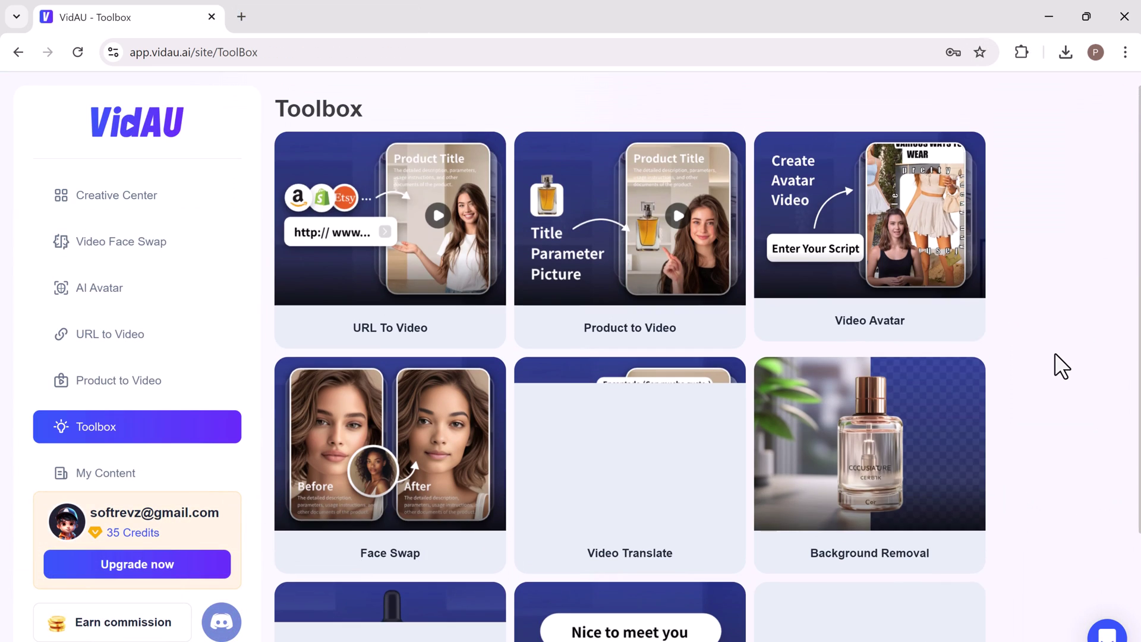
pyautogui.scroll(-2, 1054, 353)
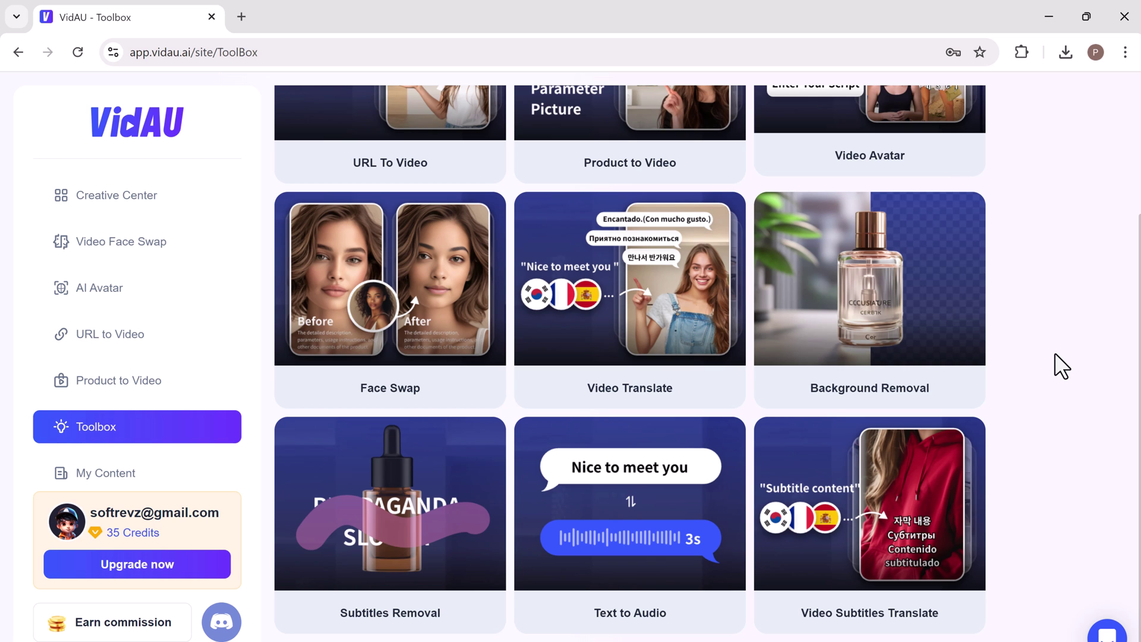
pyautogui.scroll(2, 1019, 404)
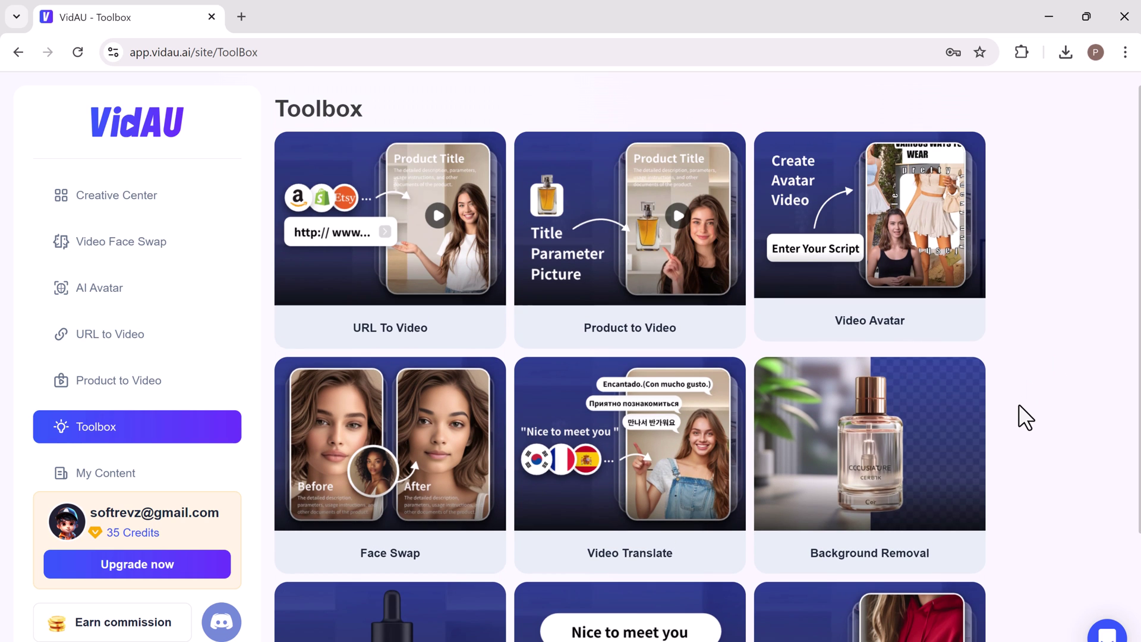
pyautogui.scroll(-2, 1020, 410)
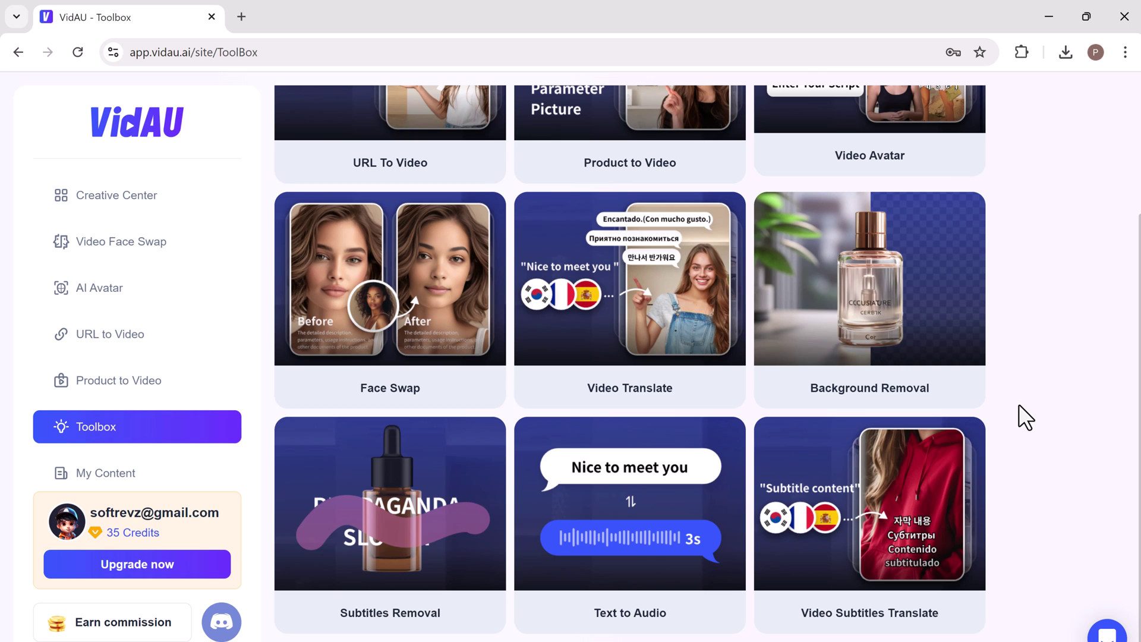
pyautogui.scroll(2, 1019, 416)
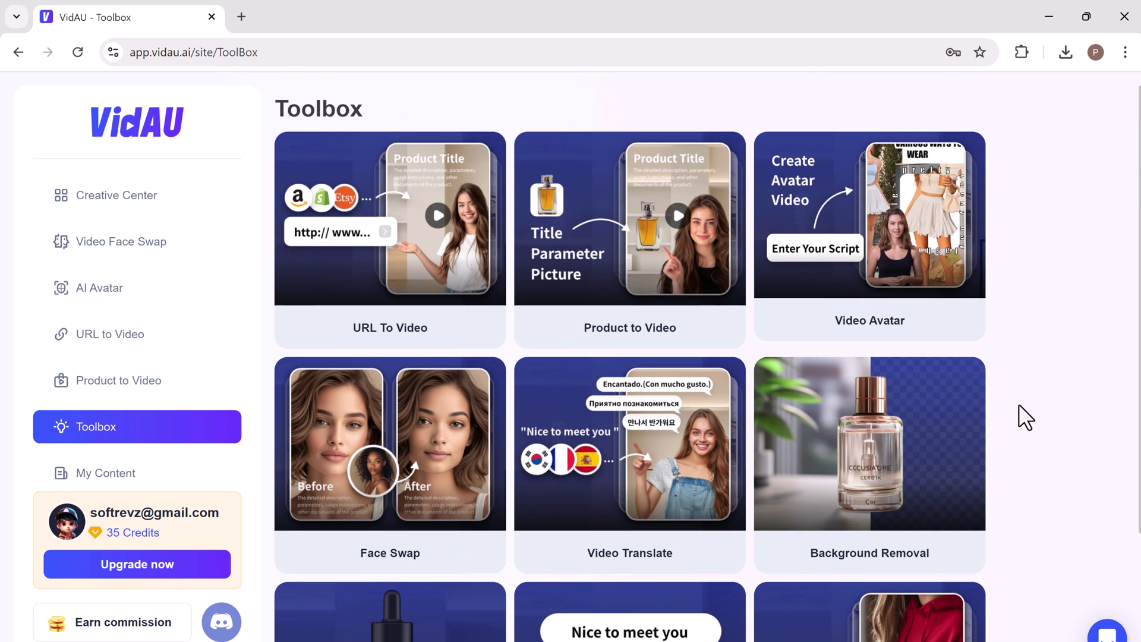
pyautogui.scroll(-2, 1019, 404)
pyautogui.scroll(2, 1020, 404)
pyautogui.scroll(-2, 1019, 404)
# Return from Toolbox to the Creative Center home page via the VidAU logo
pyautogui.click(175, 141)
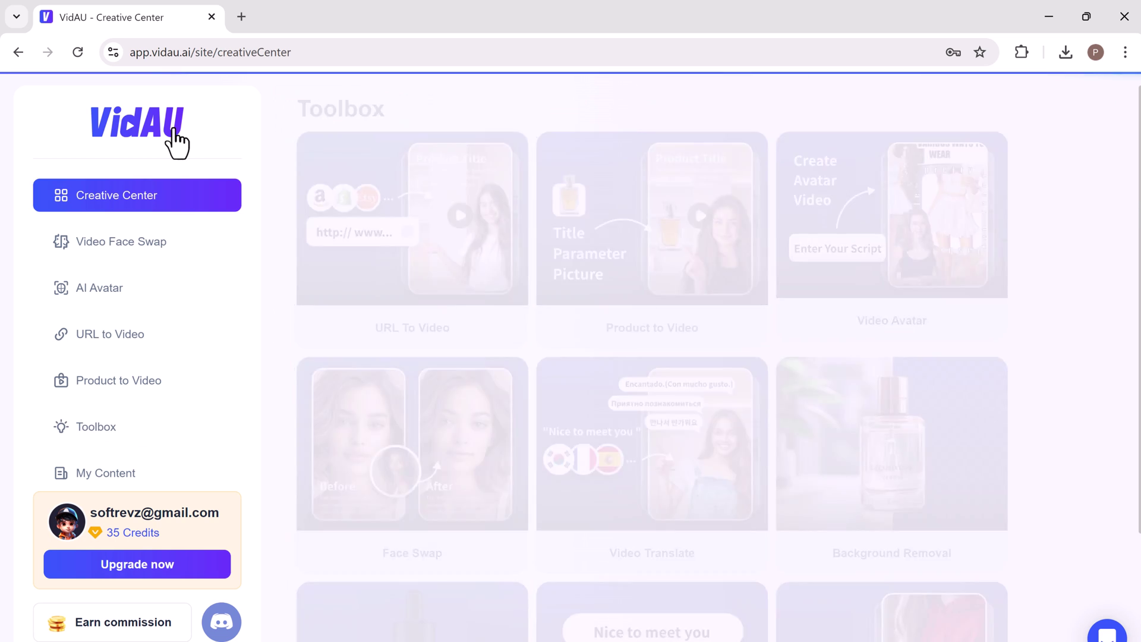
pyautogui.scroll(-1, 1109, 349)
pyautogui.scroll(-1, 1115, 350)
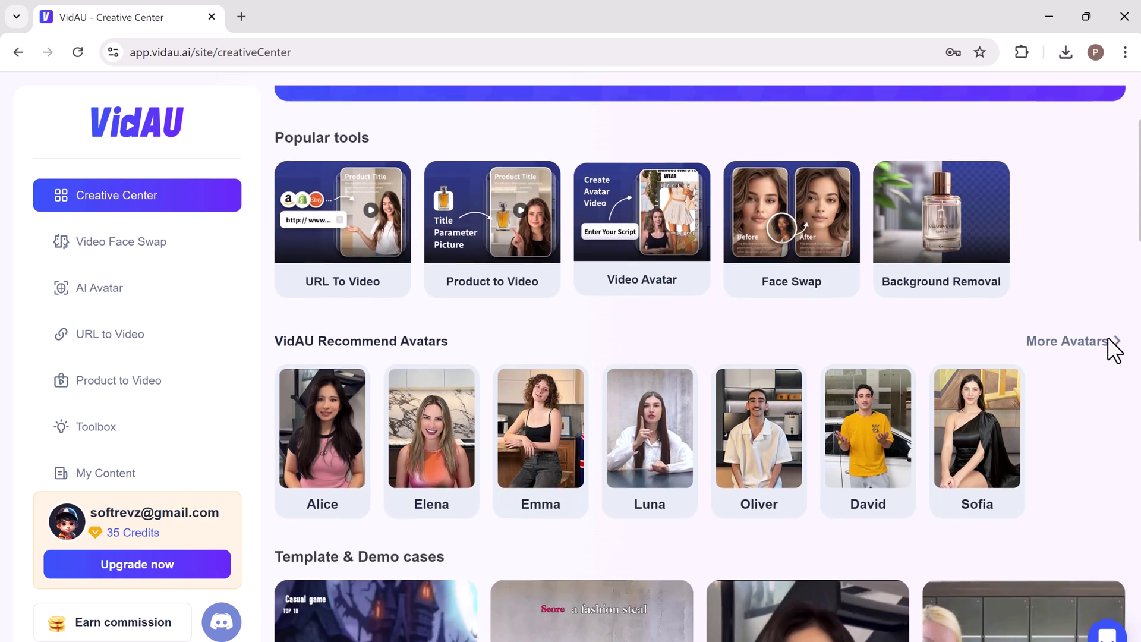
pyautogui.scroll(-4, 1108, 340)
pyautogui.scroll(-1, 1108, 339)
pyautogui.scroll(-2, 1108, 340)
pyautogui.scroll(-1, 1112, 350)
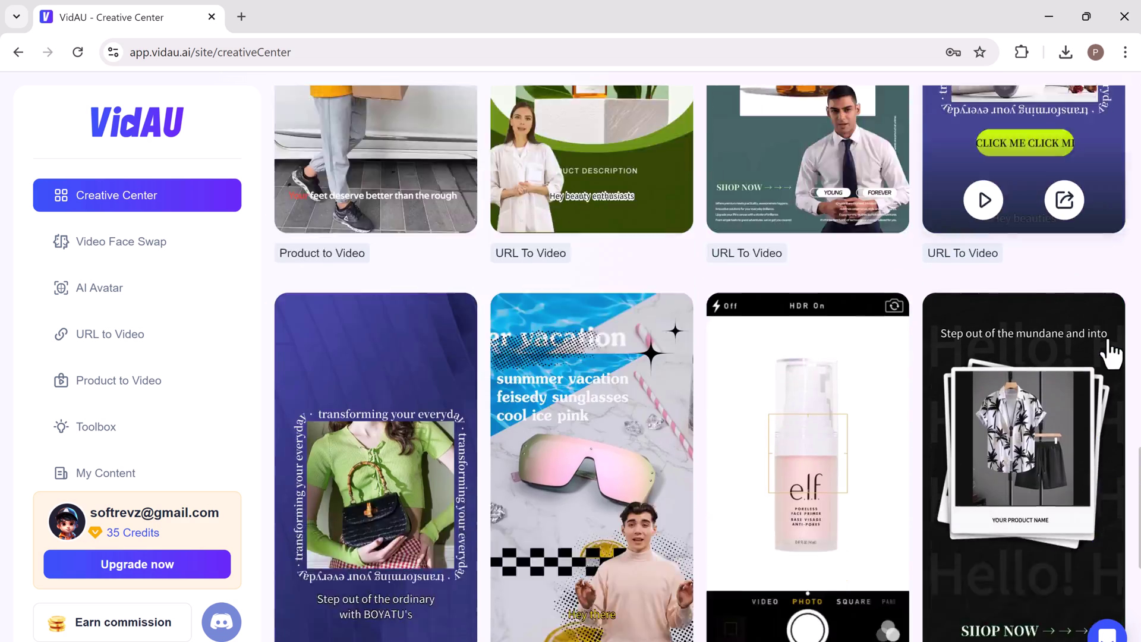